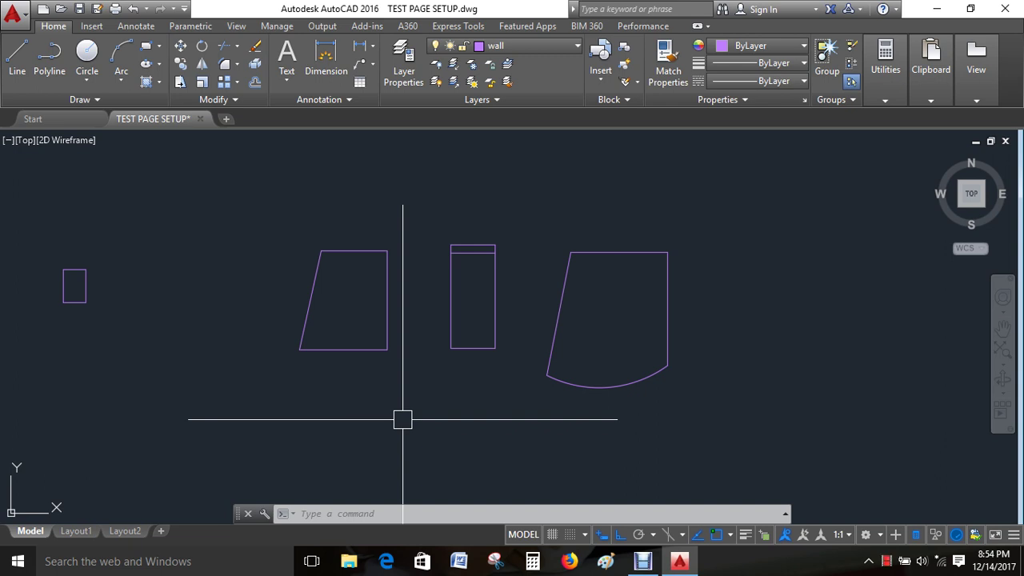
Step: Dimension the middle rectangle's top edge with its 20' width
scroll(473, 250, up, 10)
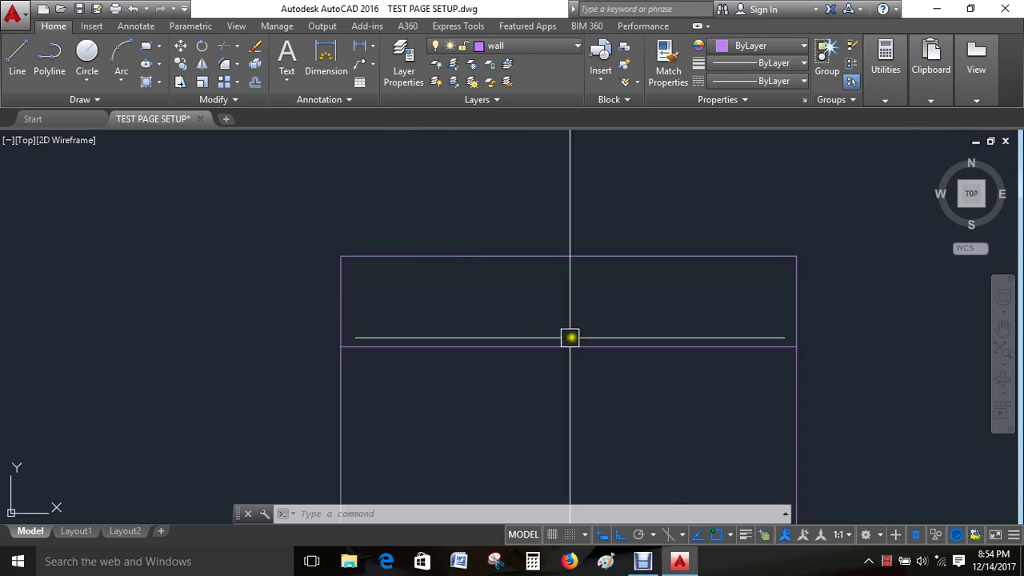
scroll(710, 331, down, 5)
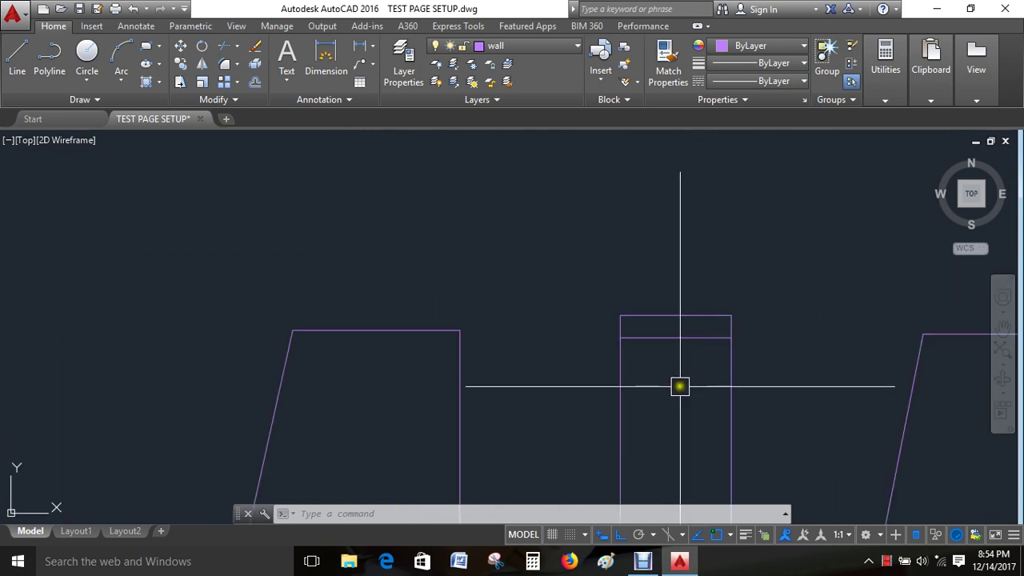
middle_drag(678, 388, 593, 342)
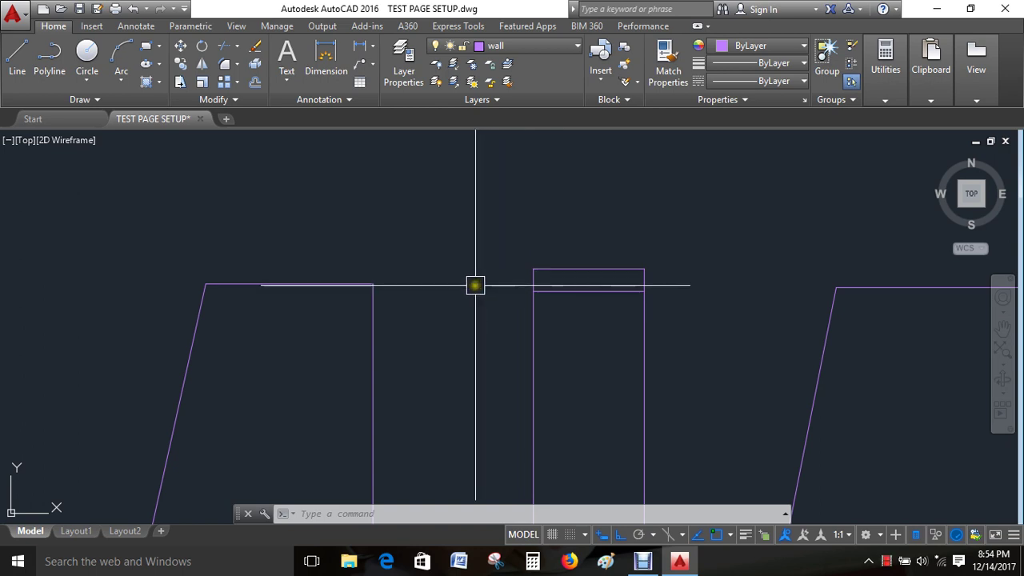
mouse_move(504, 283)
middle_down()
mouse_move(482, 290)
mouse_move(460, 267)
middle_up()
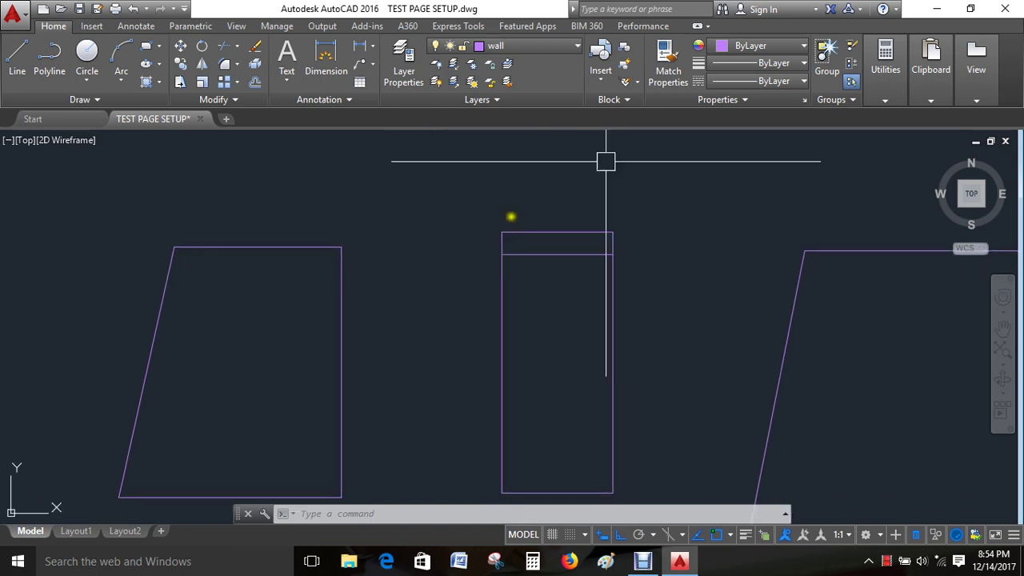
click(325, 58)
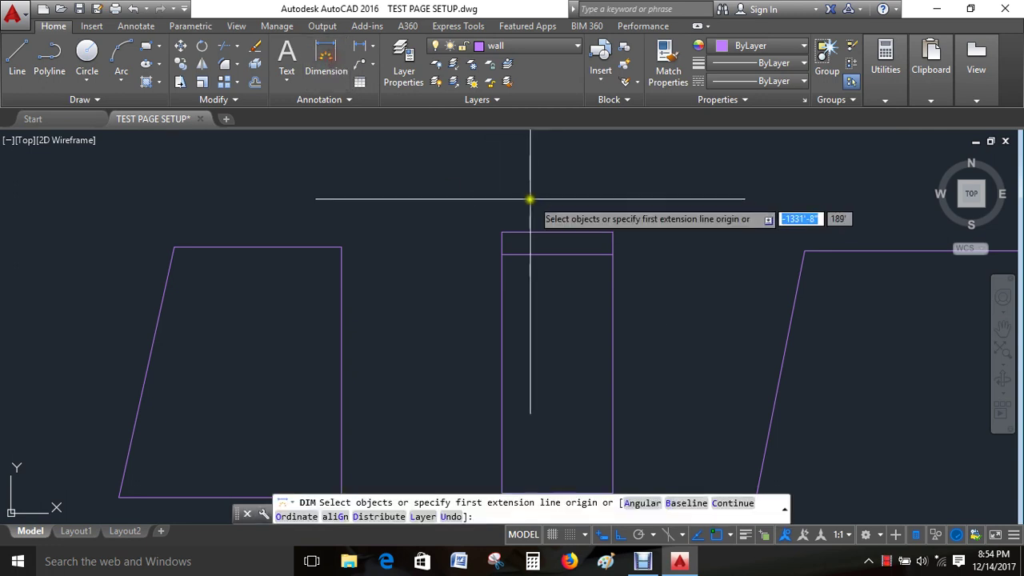
click(501, 232)
click(612, 232)
click(612, 205)
key(Escape)
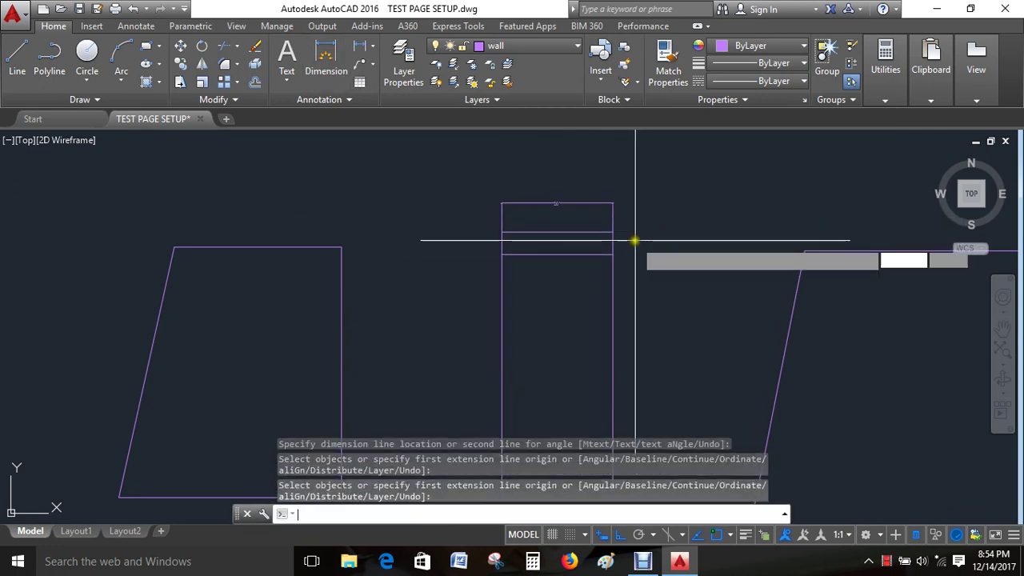
Step: Add the 4' vertical dimension for the top strip along the rectangle's right side
key(Return)
scroll(634, 240, up, 6)
click(551, 206)
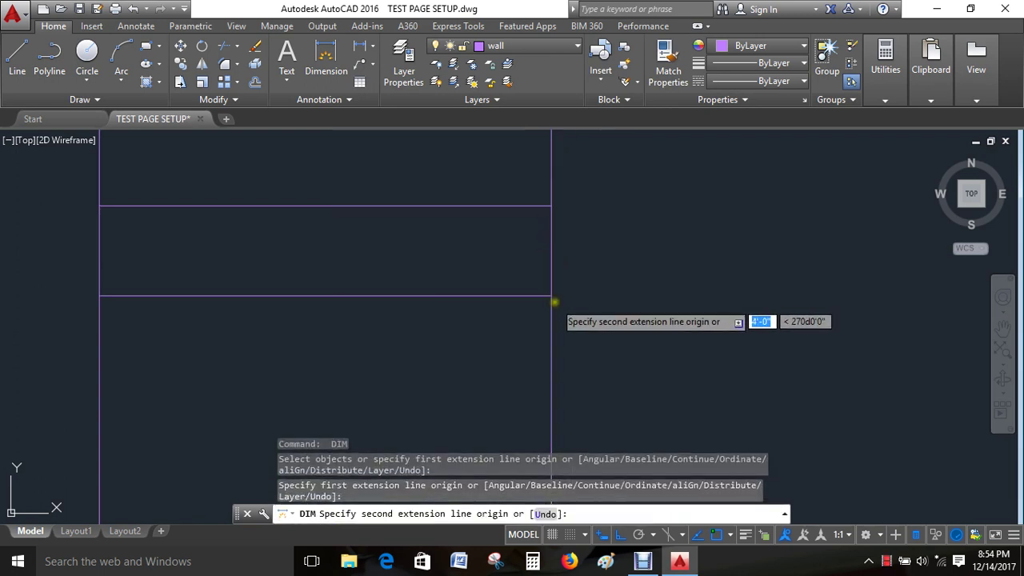
click(554, 302)
click(599, 296)
scroll(596, 280, down, 2)
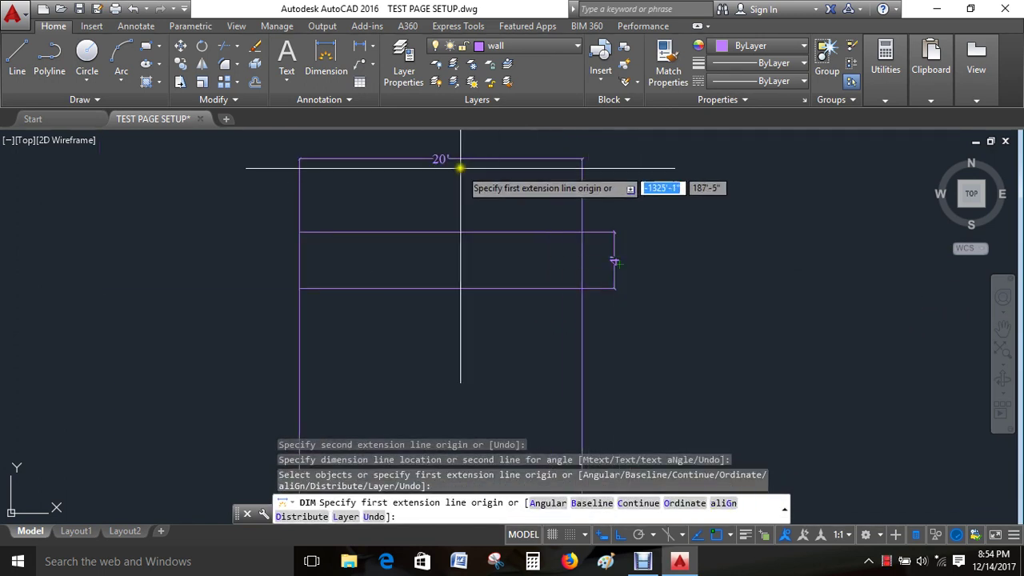
key(Escape)
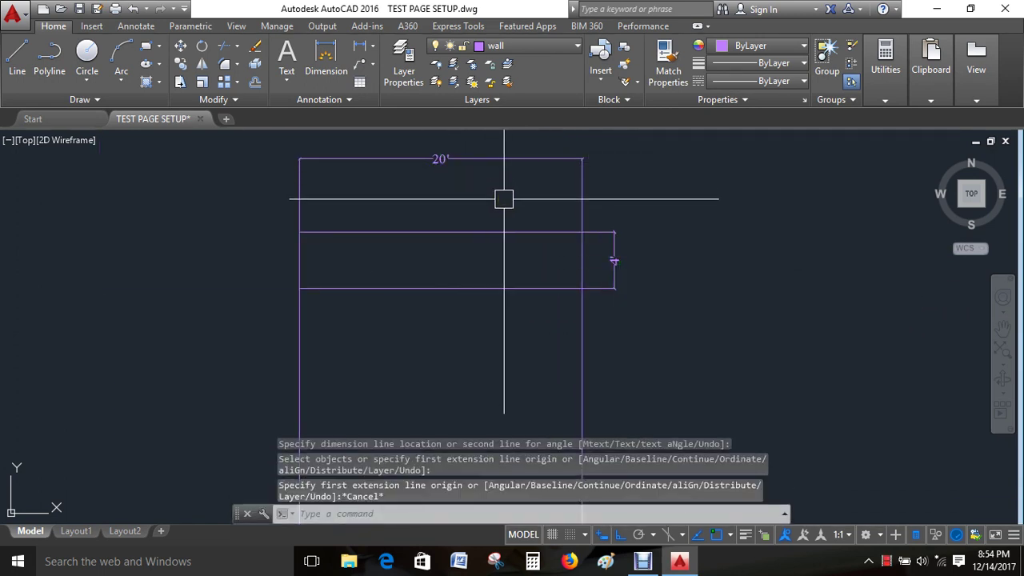
click(533, 561)
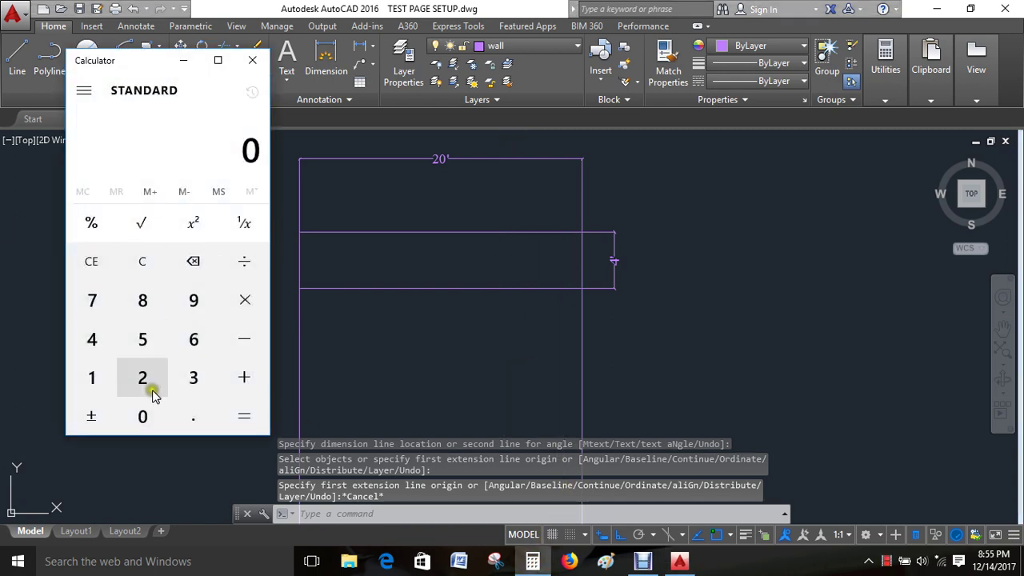
Step: Multiply 20 by 4 in Calculator to get 80, then close it
click(141, 384)
click(139, 416)
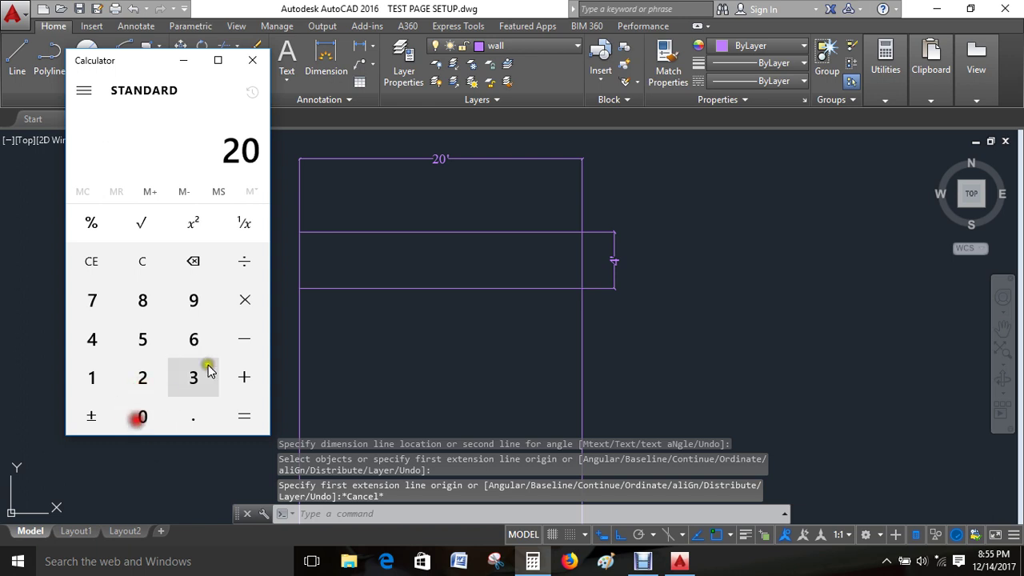
click(244, 301)
click(92, 338)
click(240, 411)
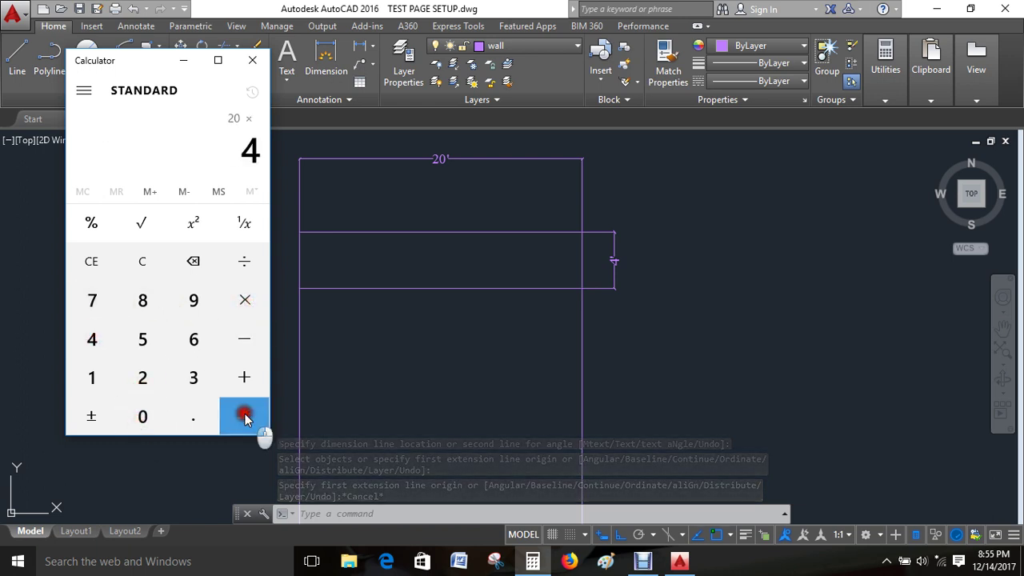
click(252, 62)
key(Escape)
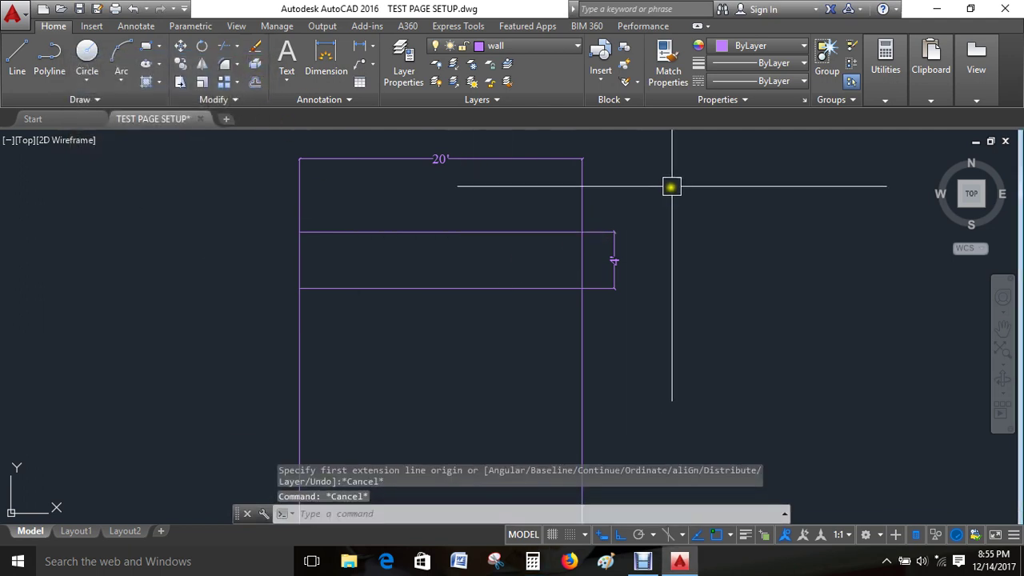
Step: Delete the 20' and 4' dimensions and zoom out to frame all three wall outlines
click(670, 184)
click(601, 235)
click(606, 162)
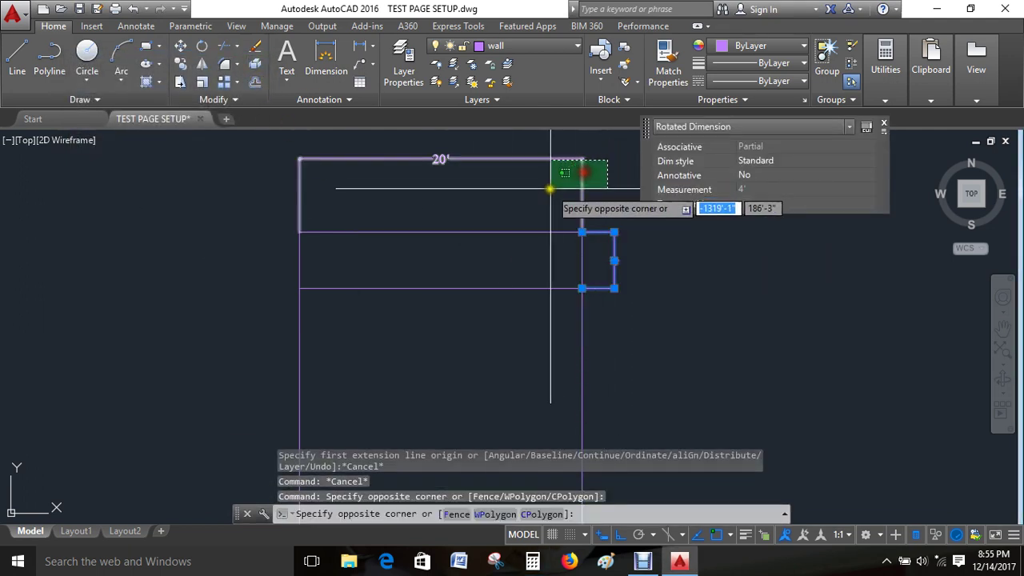
click(551, 189)
key(Delete)
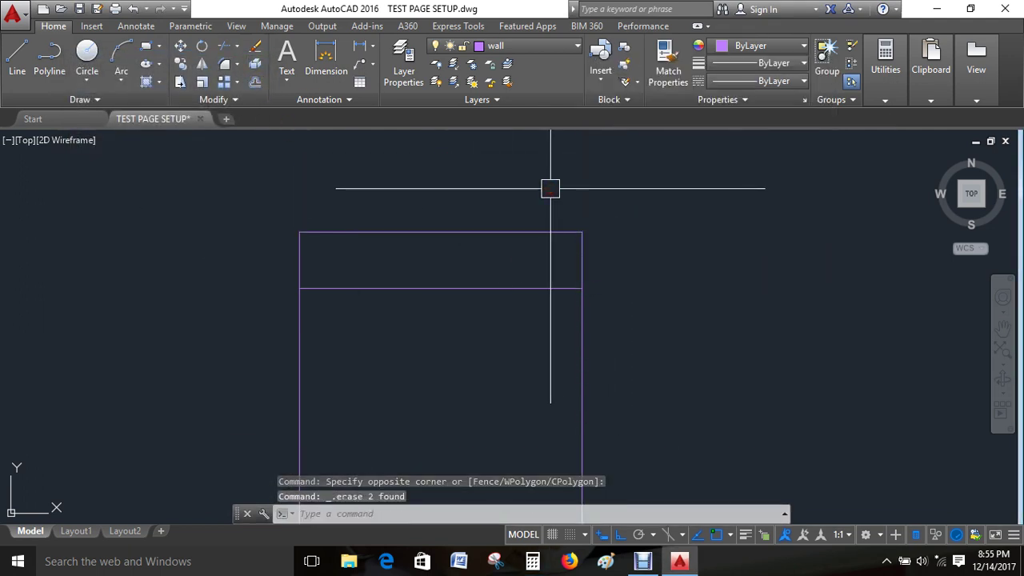
scroll(632, 206, down, 4)
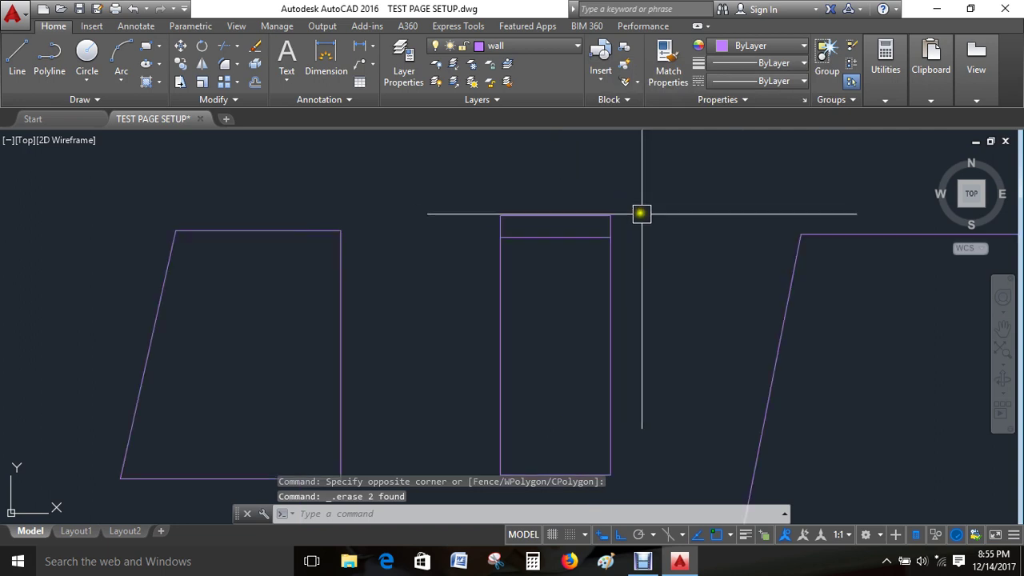
scroll(646, 207, down, 3)
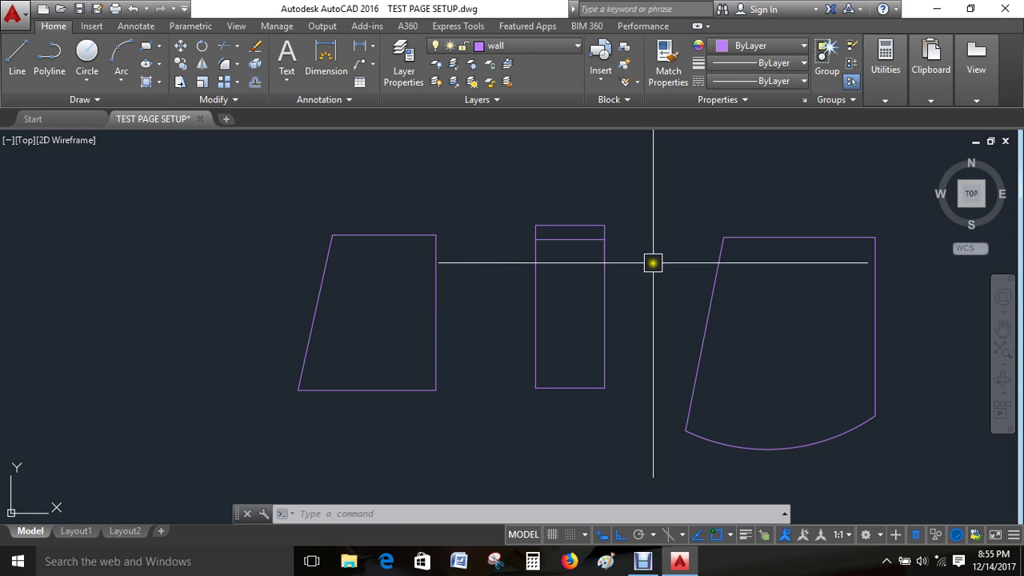
mouse_move(658, 279)
middle_down()
mouse_move(599, 269)
mouse_move(503, 283)
middle_up()
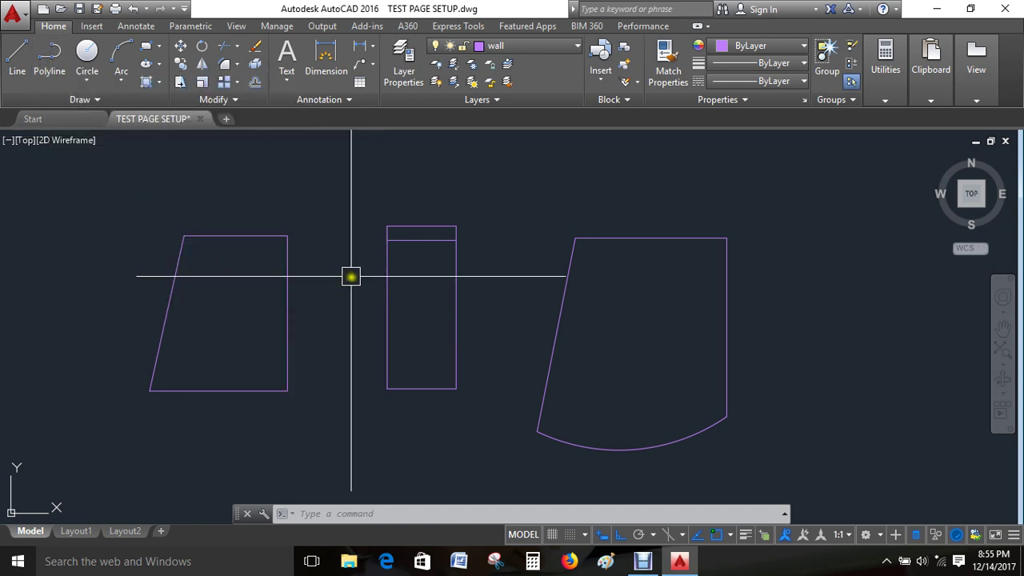
Step: Trace the middle rectangle's 20' by 4' top strip as a polyline and select it
text(li)
key(BackSpace)
key(BackSpace)
key(Return)
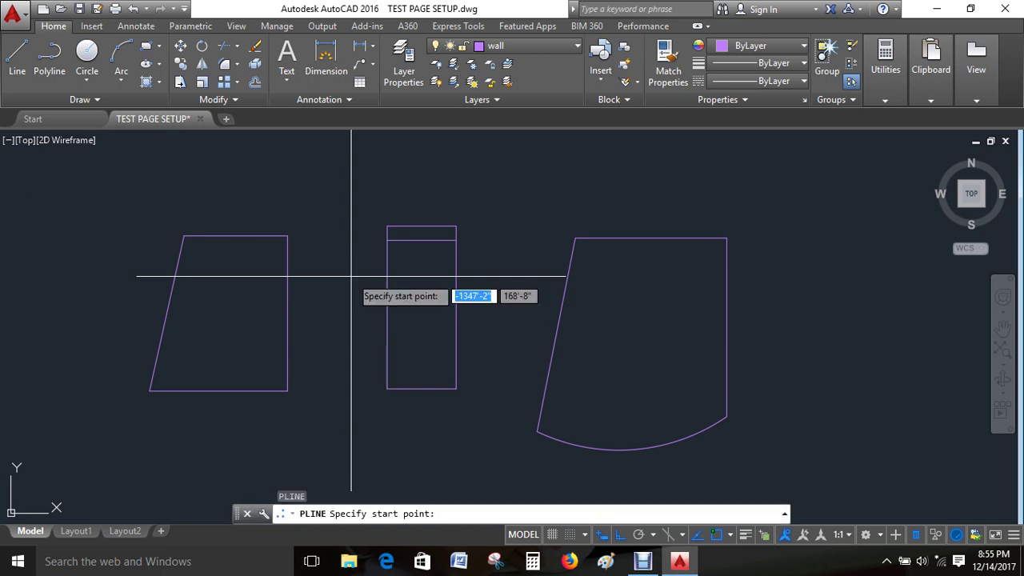
scroll(375, 238, up, 5)
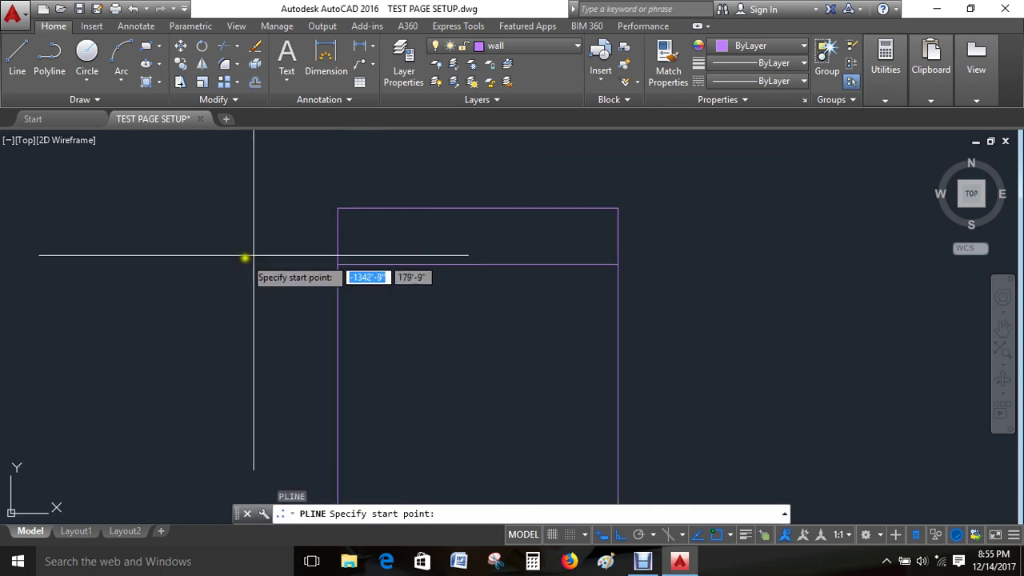
click(337, 210)
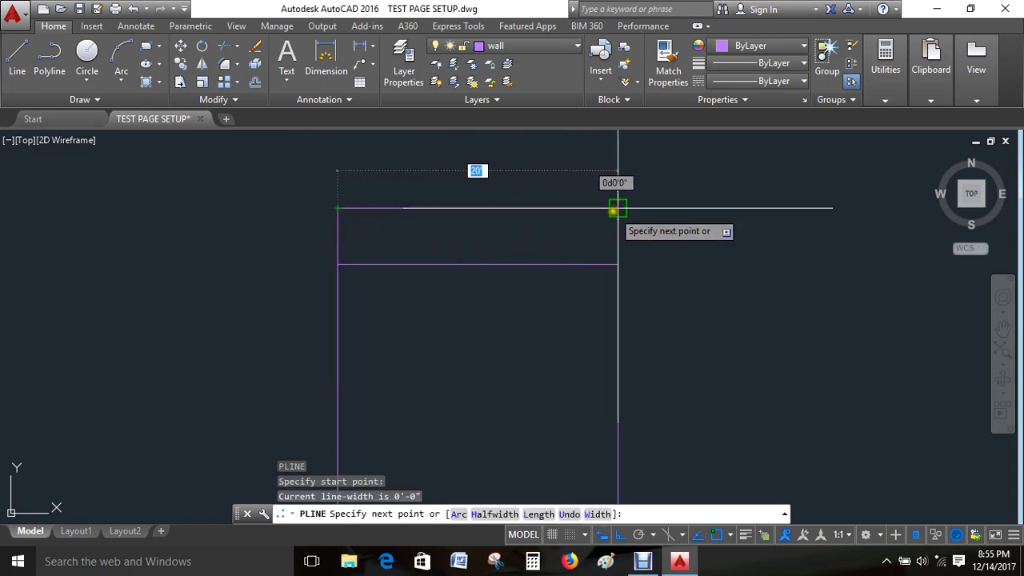
click(616, 263)
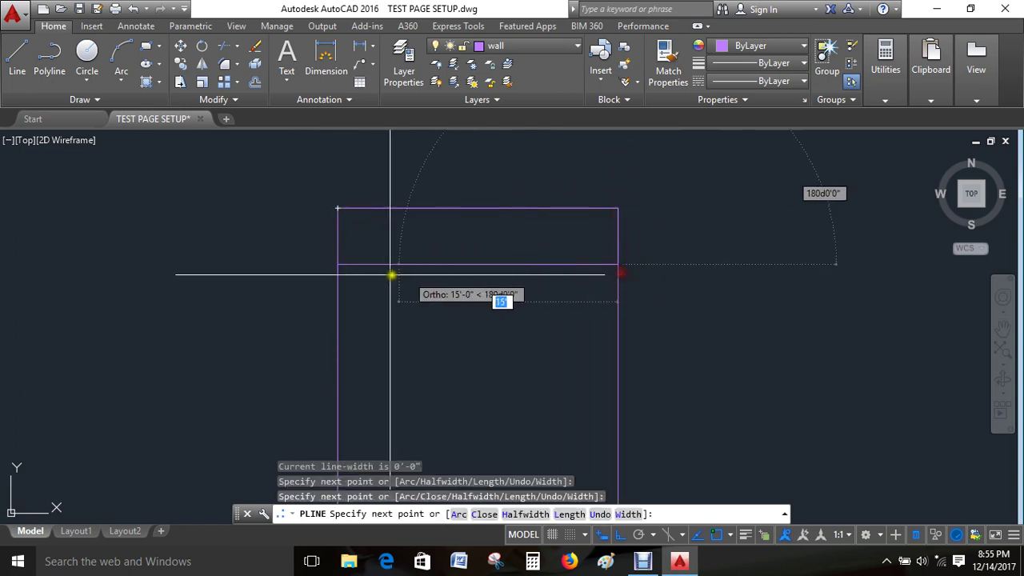
click(336, 264)
click(337, 208)
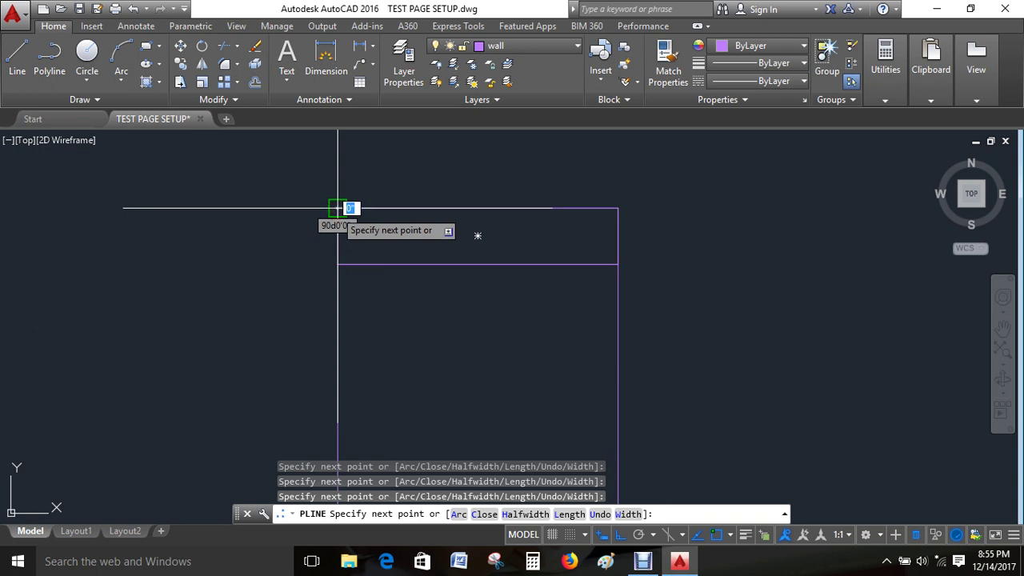
key(Escape)
click(401, 207)
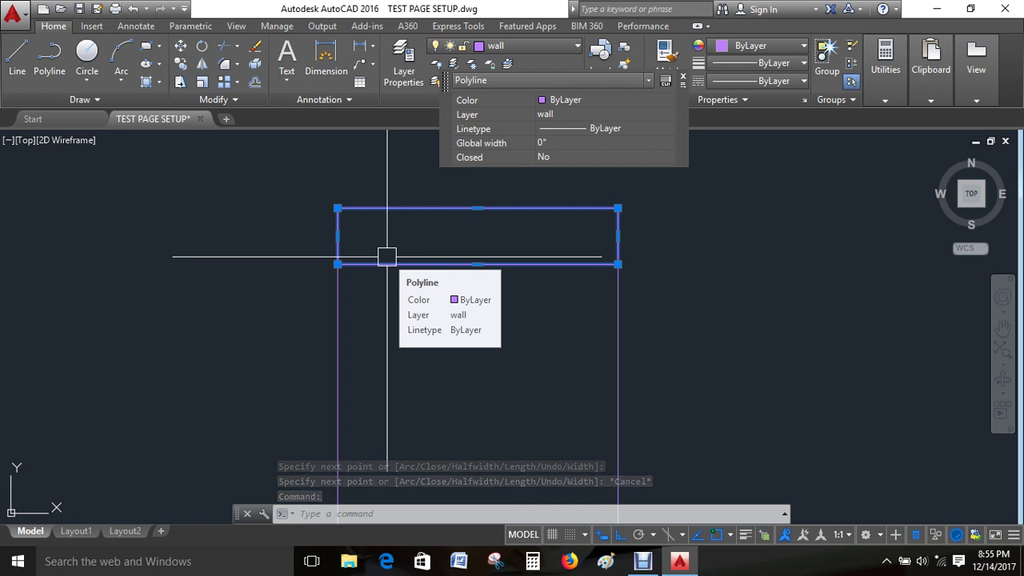
Step: List the strip polyline to read its 80.00 square ft. area, then zoom out to all shapes
text(l)
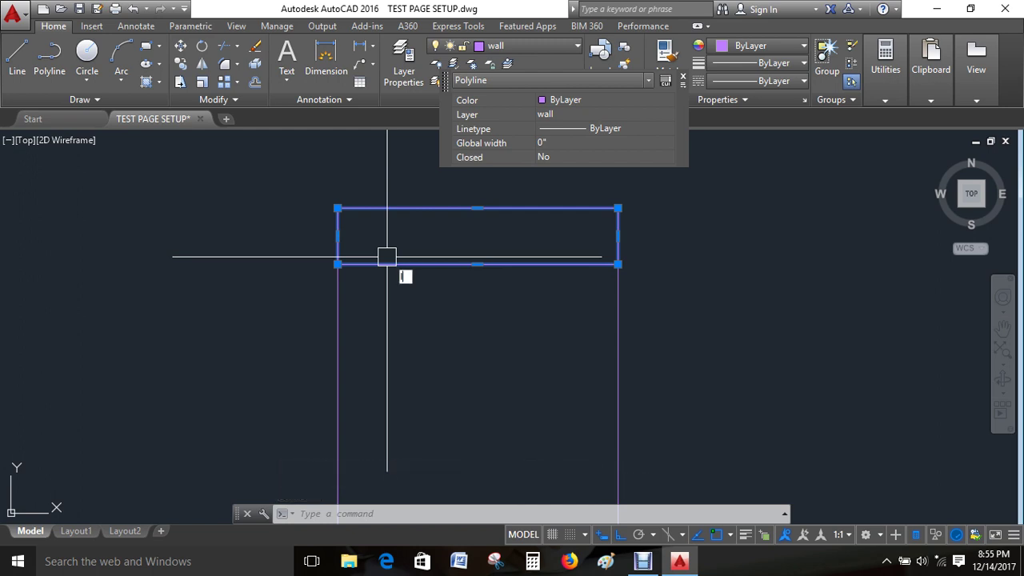
key(Return)
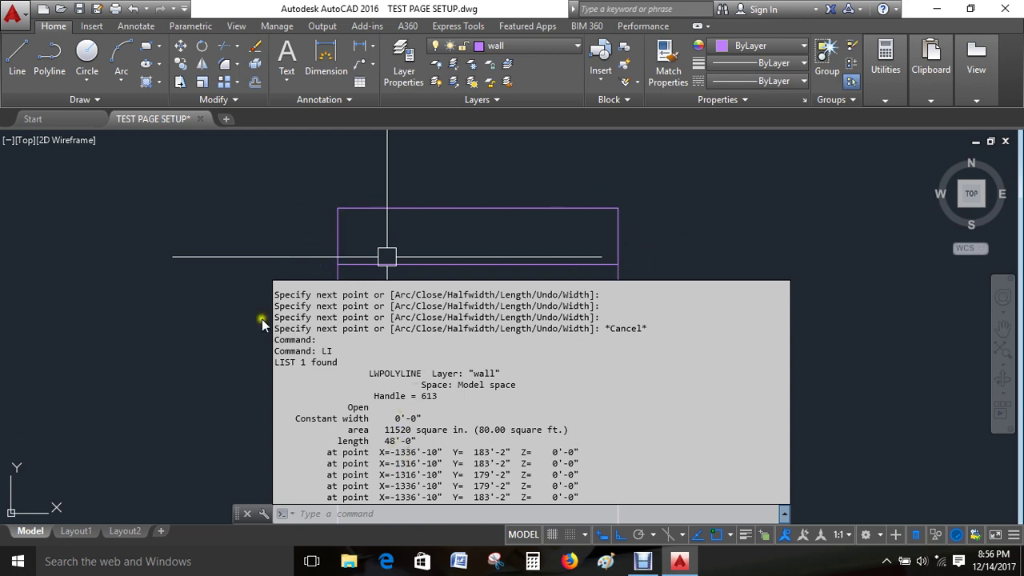
scroll(211, 306, down, 8)
mouse_move(222, 302)
middle_down()
mouse_move(349, 373)
mouse_move(440, 319)
middle_up()
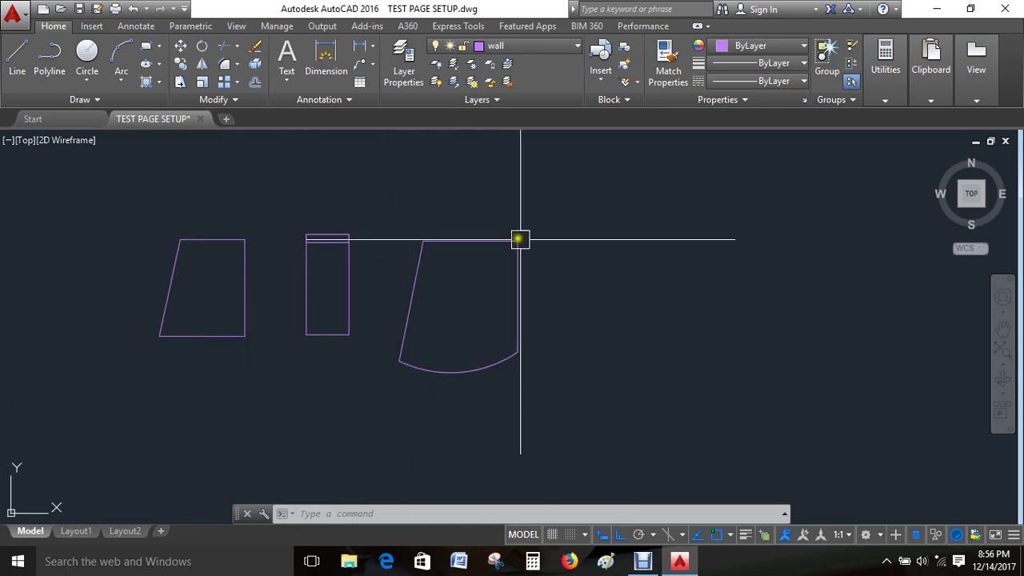
Step: Explode the arc-bottomed right-hand wall outline with X into separate segments
click(442, 375)
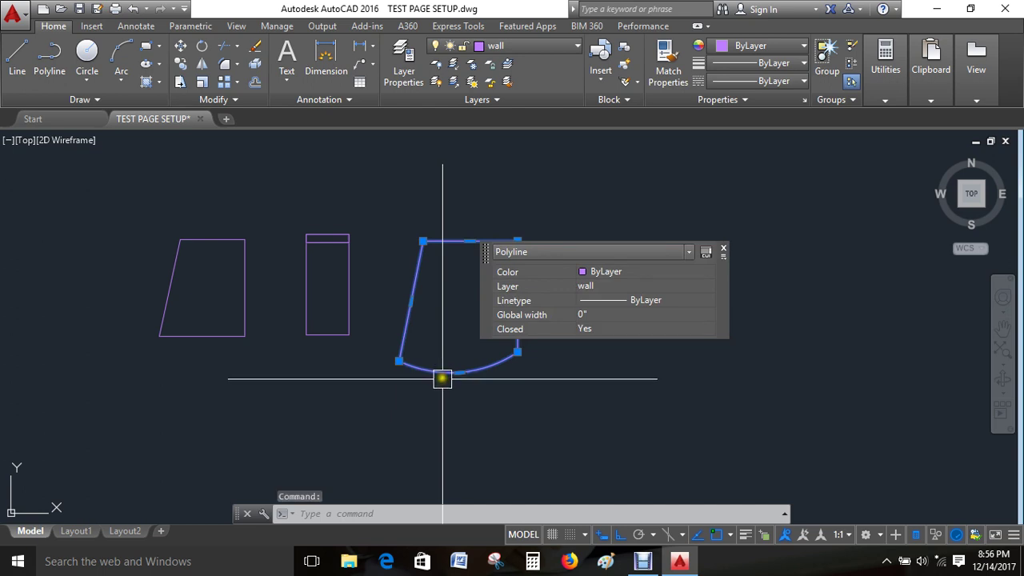
key(Escape)
text(x)
key(Return)
middle_drag(420, 406, 444, 406)
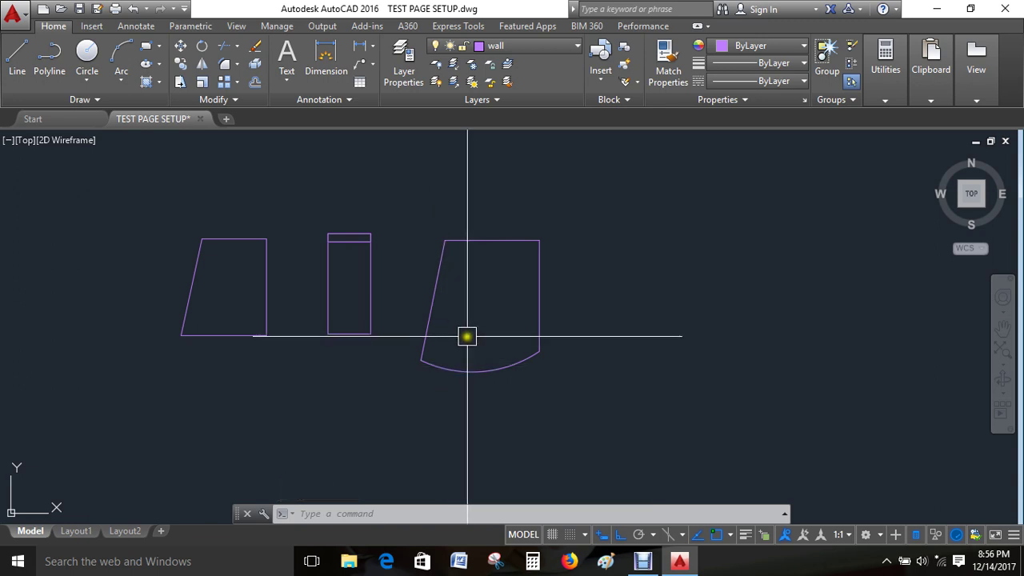
middle_drag(466, 338, 487, 344)
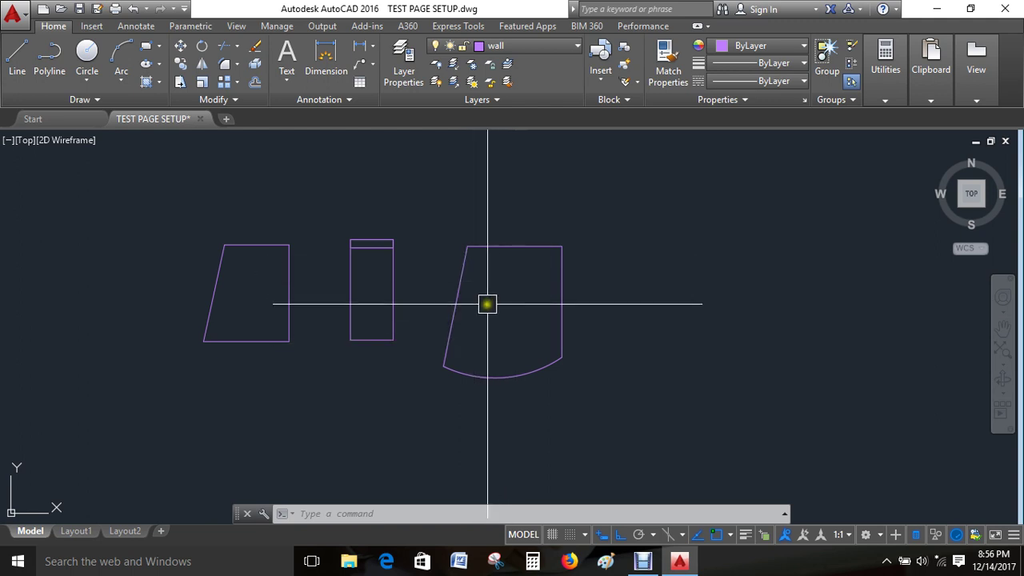
Step: Start a polyline across the right shape's top corners and down to the arc, with Ortho off
text(pl)
key(Return)
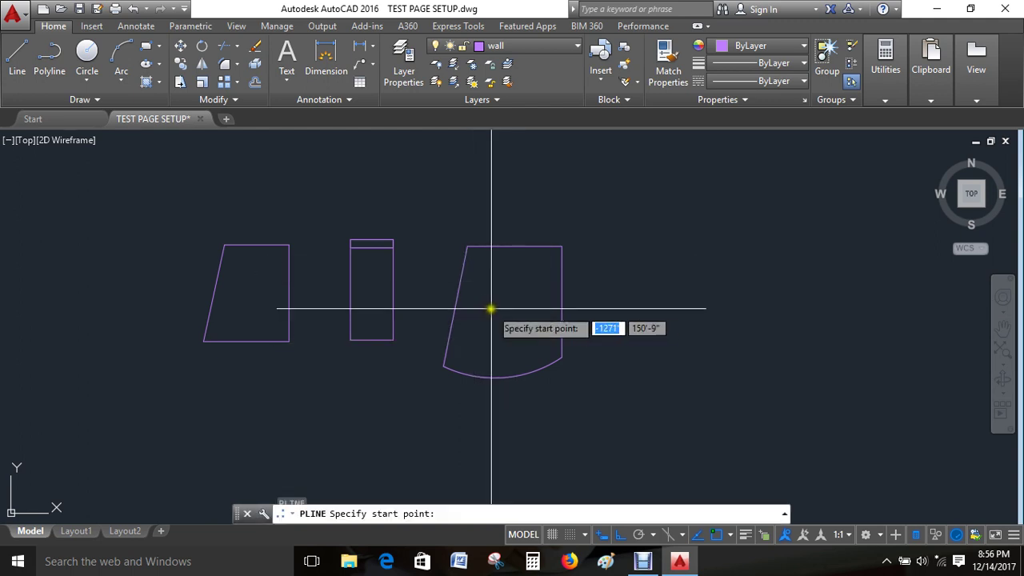
click(468, 245)
click(560, 246)
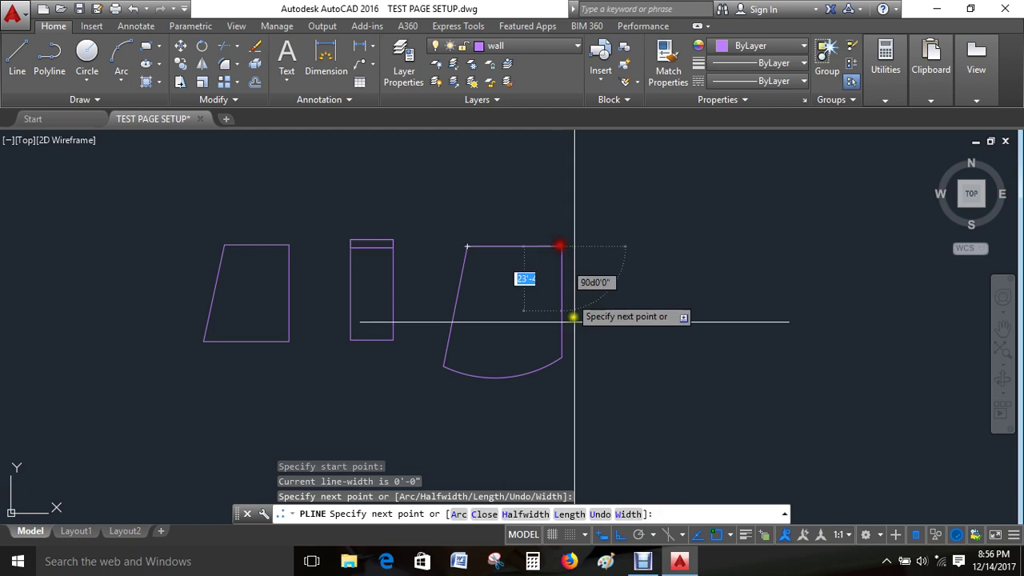
click(560, 359)
scroll(552, 376, up, 3)
text(8)
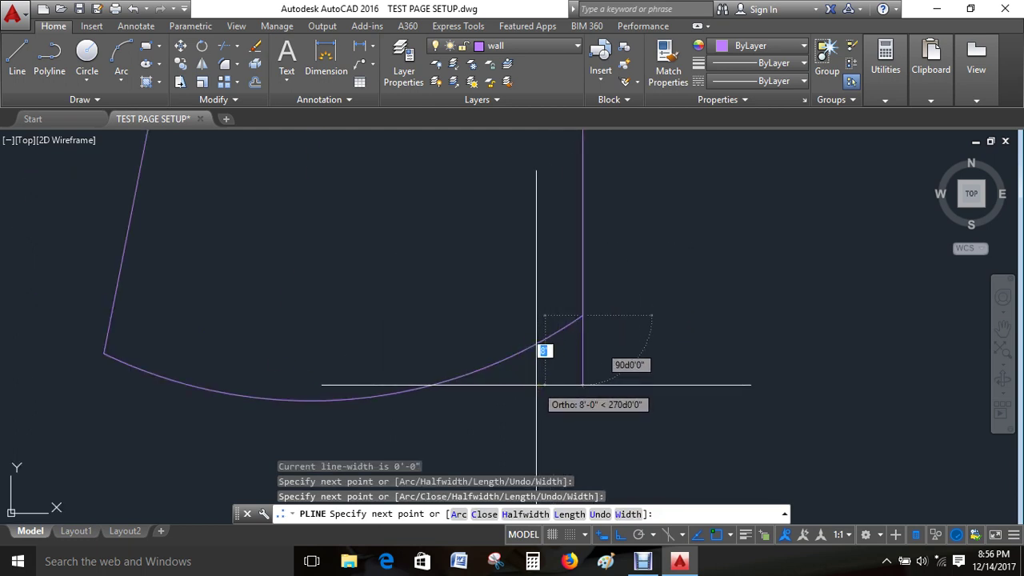
key(F8)
scroll(548, 336, up, 3)
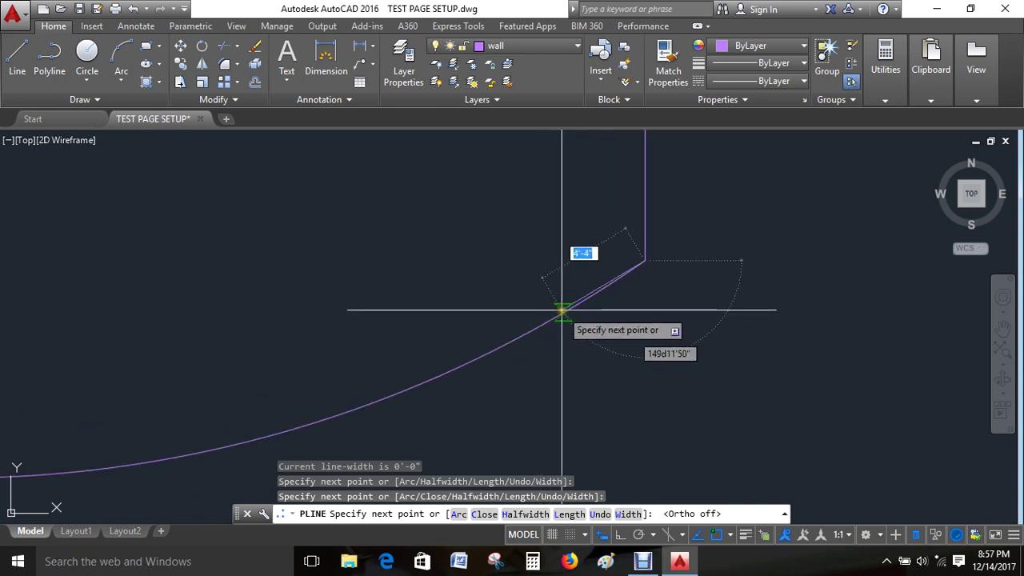
Step: Trace short segments along the curved bottom back to the top-left corner, then select the polyline
click(562, 310)
middle_drag(531, 349, 621, 320)
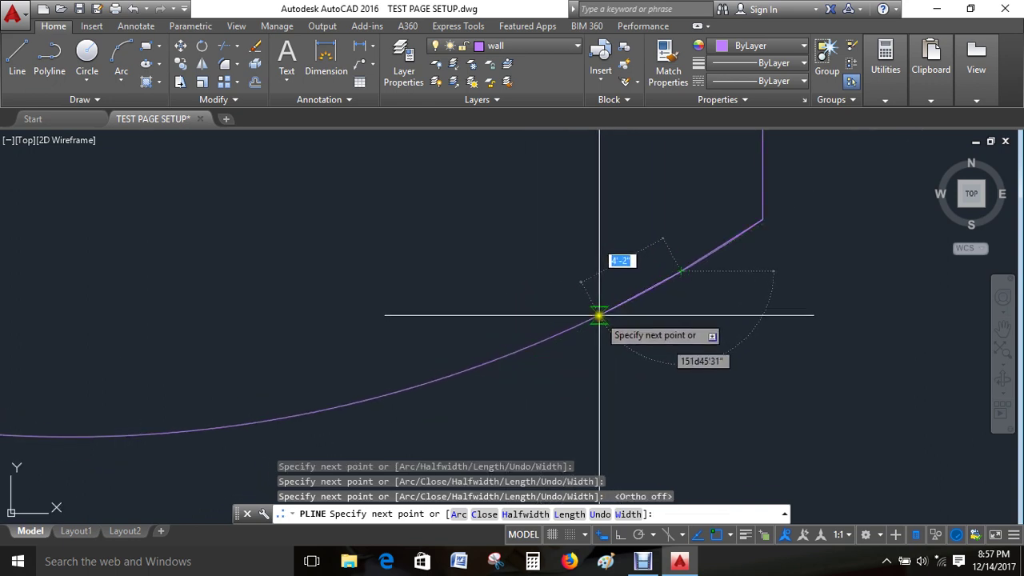
click(599, 315)
scroll(536, 350, down, 2)
scroll(640, 347, up, 1)
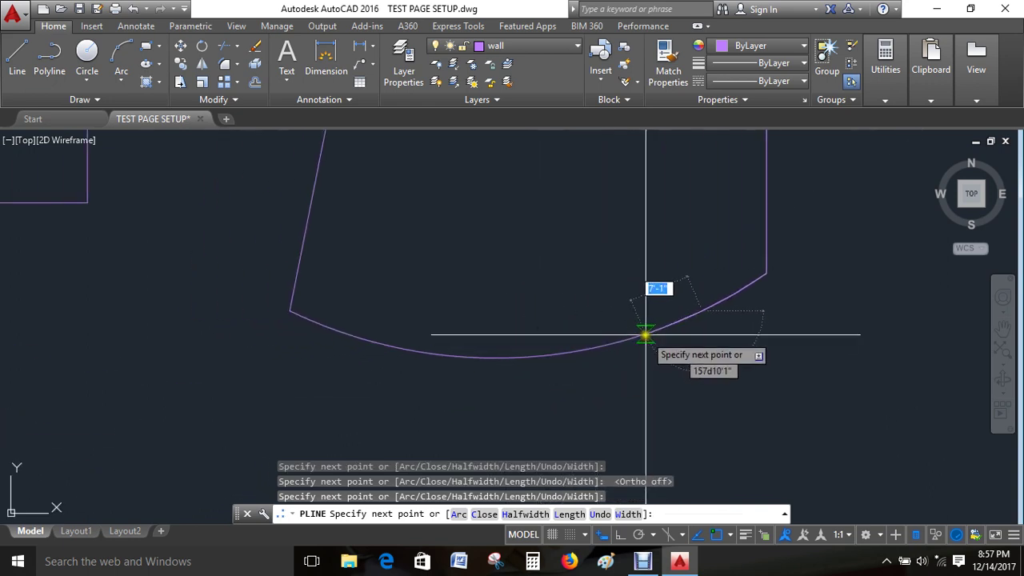
click(645, 335)
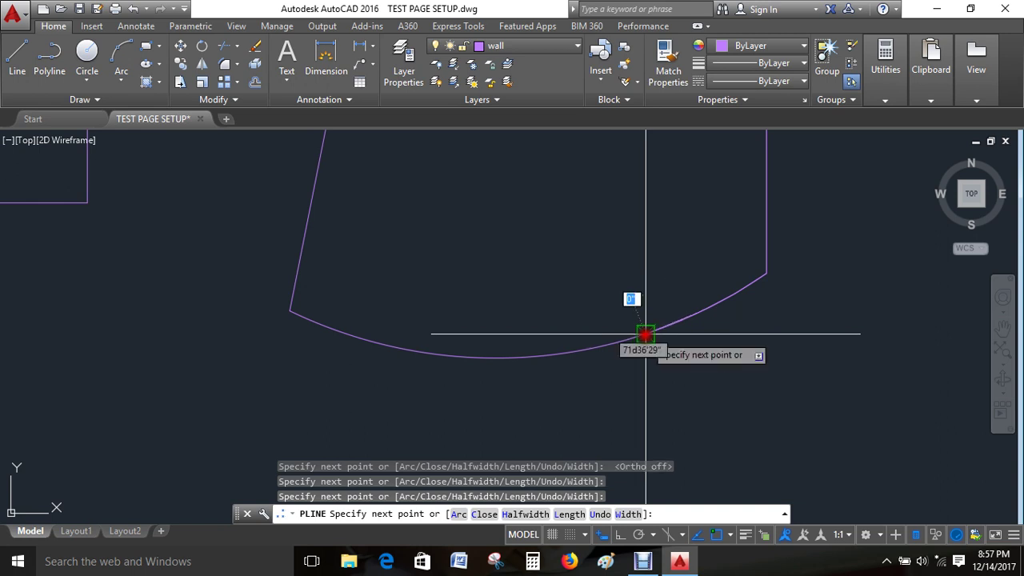
click(587, 349)
click(518, 359)
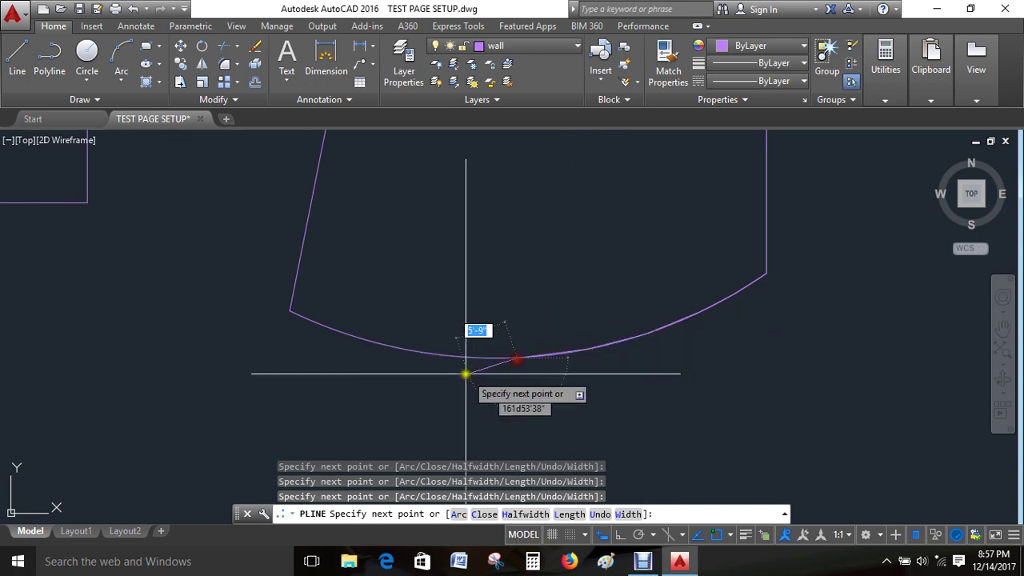
click(464, 356)
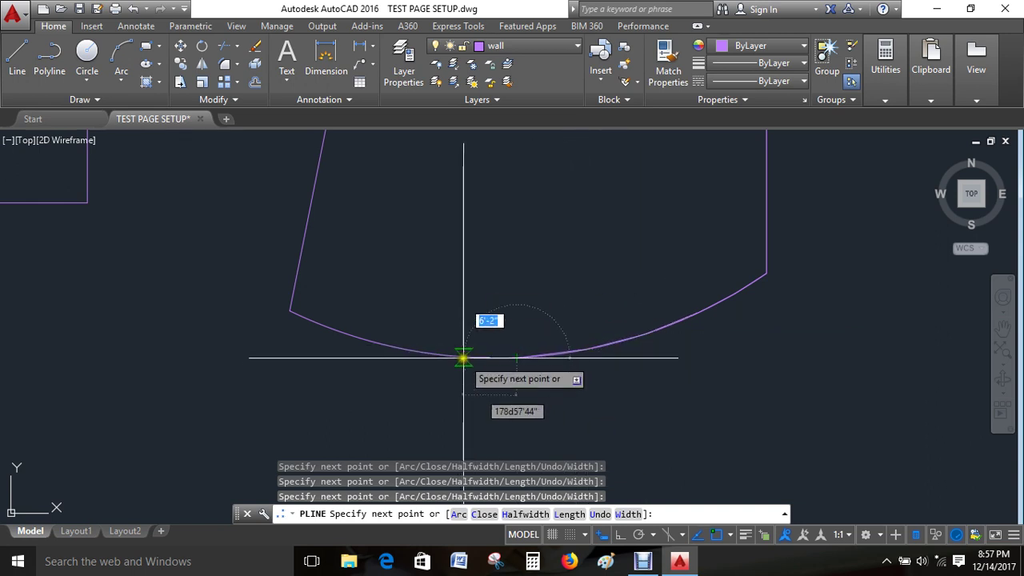
click(403, 348)
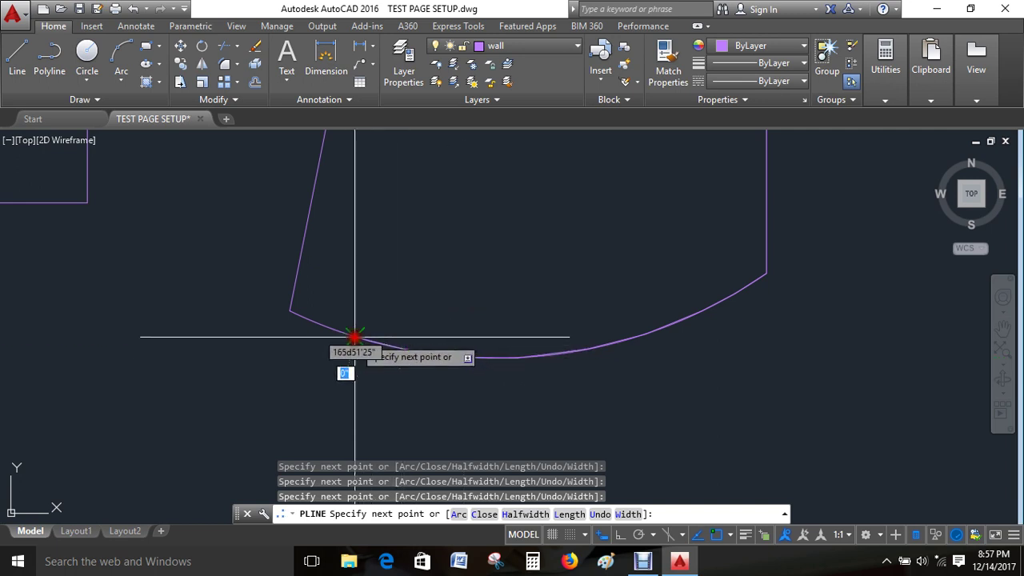
click(289, 312)
scroll(290, 308, down, 4)
click(314, 193)
key(Escape)
click(364, 193)
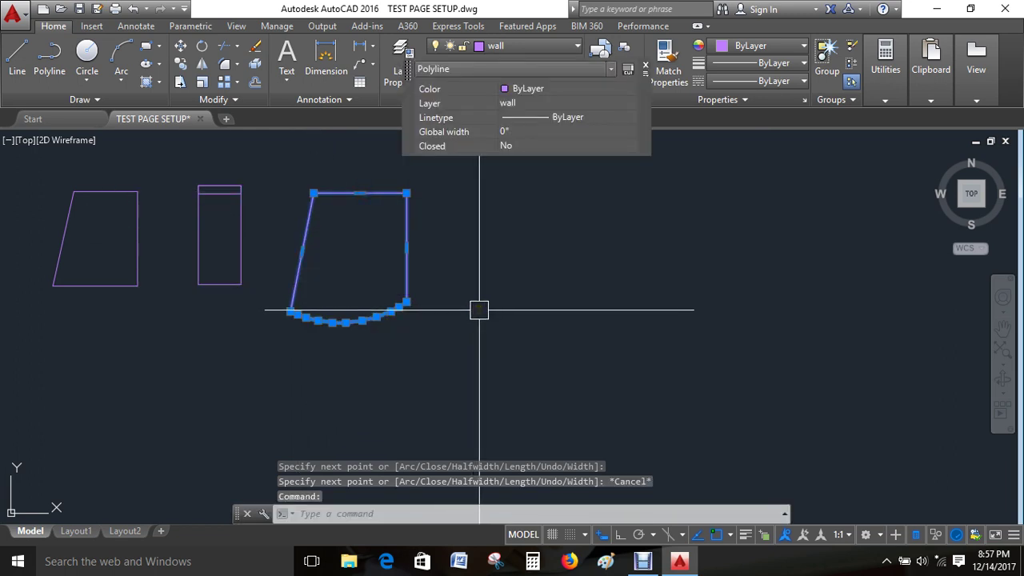
Step: List the retraced outline and highlight its 2934.70 square ft. area value
text(LI)
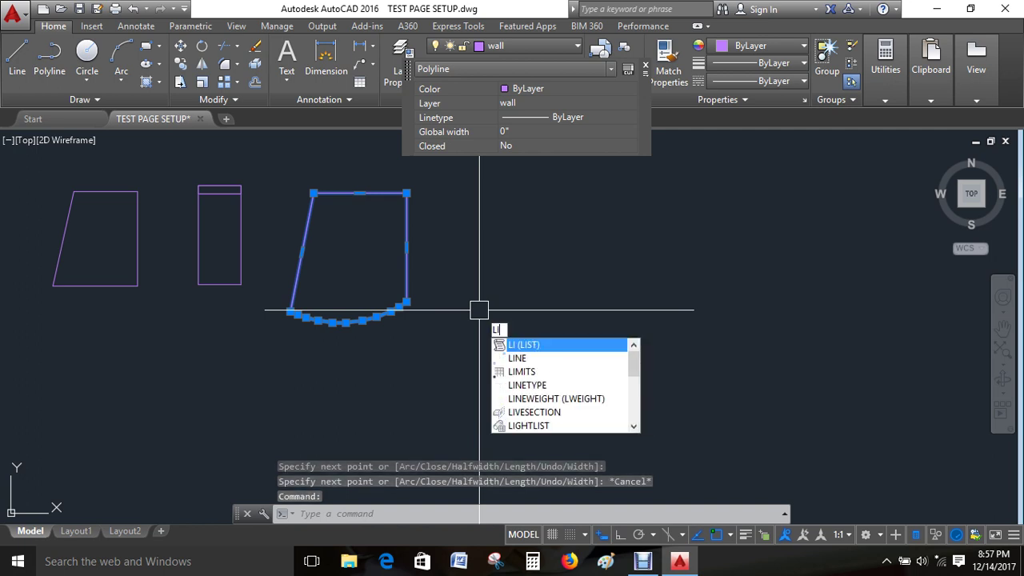
key(Return)
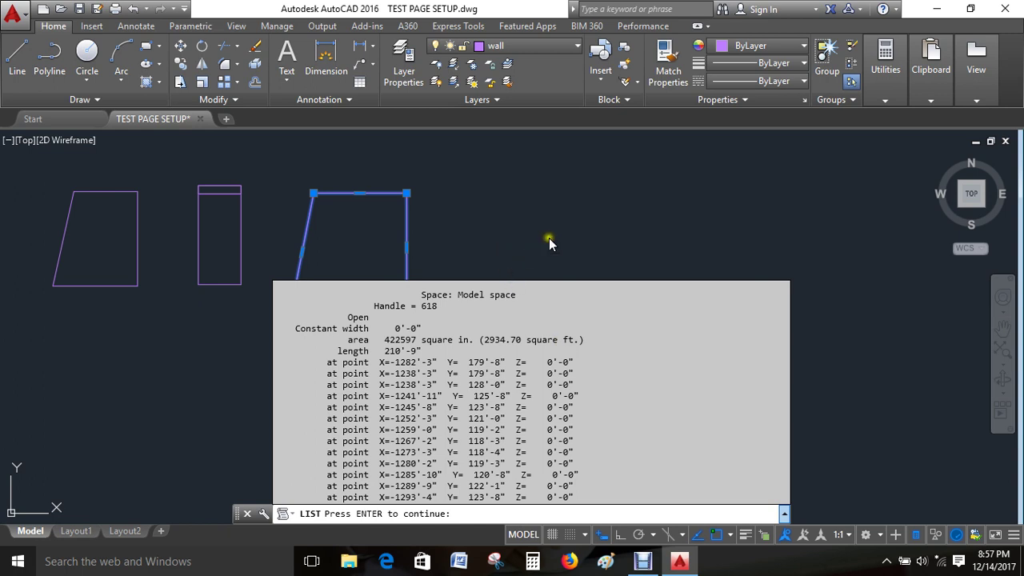
drag(523, 339, 490, 339)
key(Return)
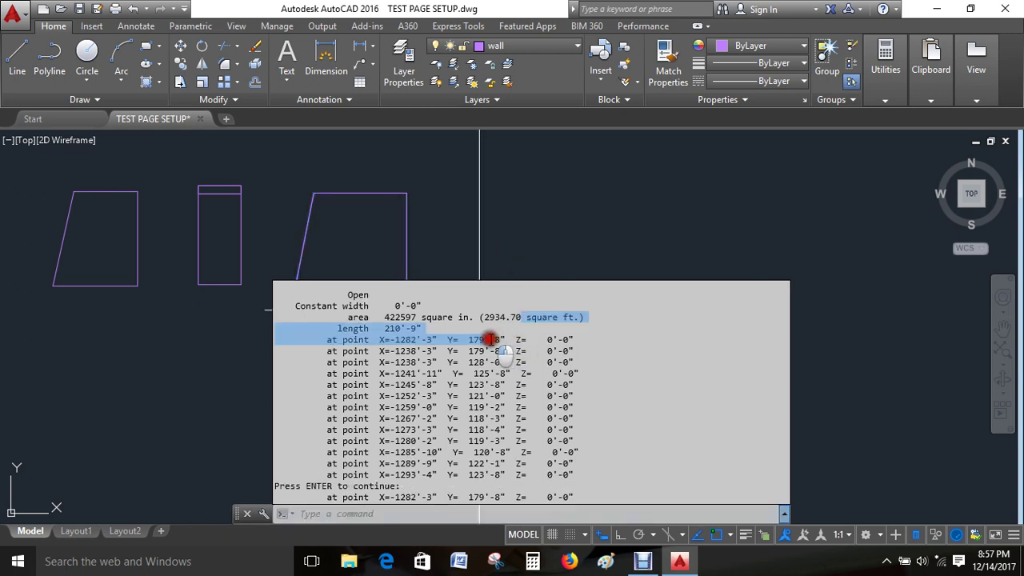
click(531, 328)
drag(520, 319, 484, 320)
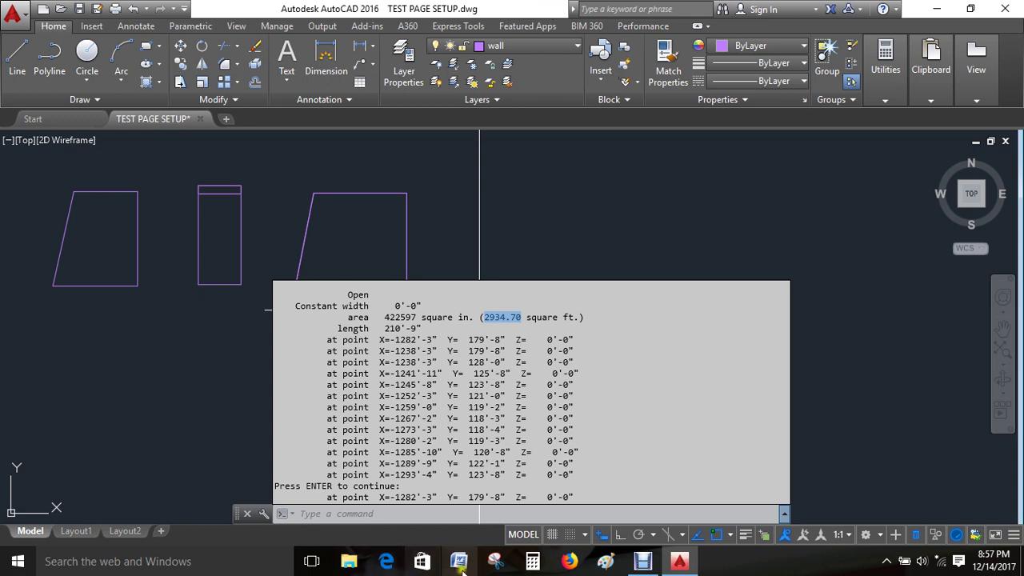
click(532, 561)
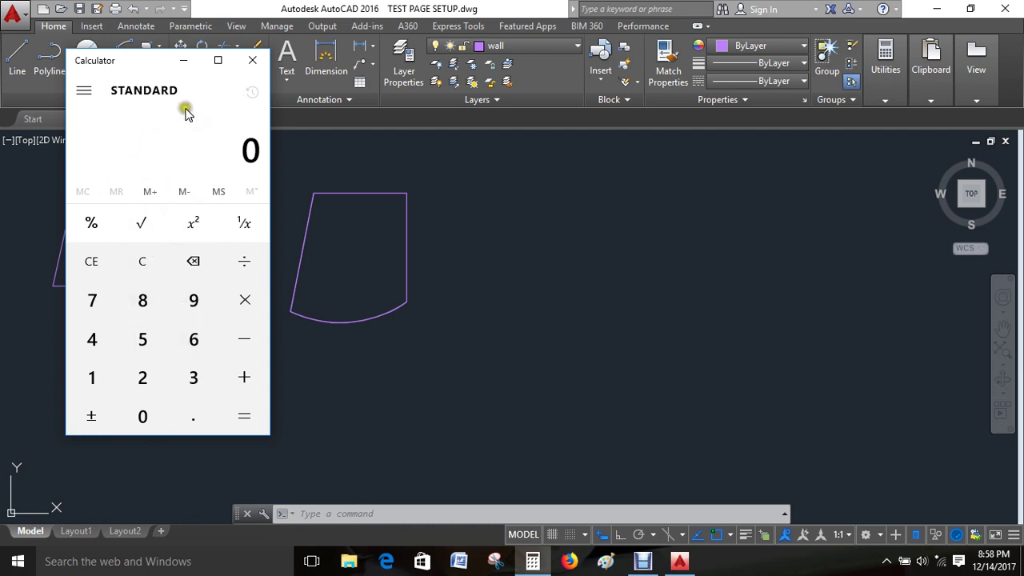
Step: Divide the pasted 2934.70 by 435.60 in Calculator, getting about 6.737, then close it
click(144, 140)
text(2,934.70)
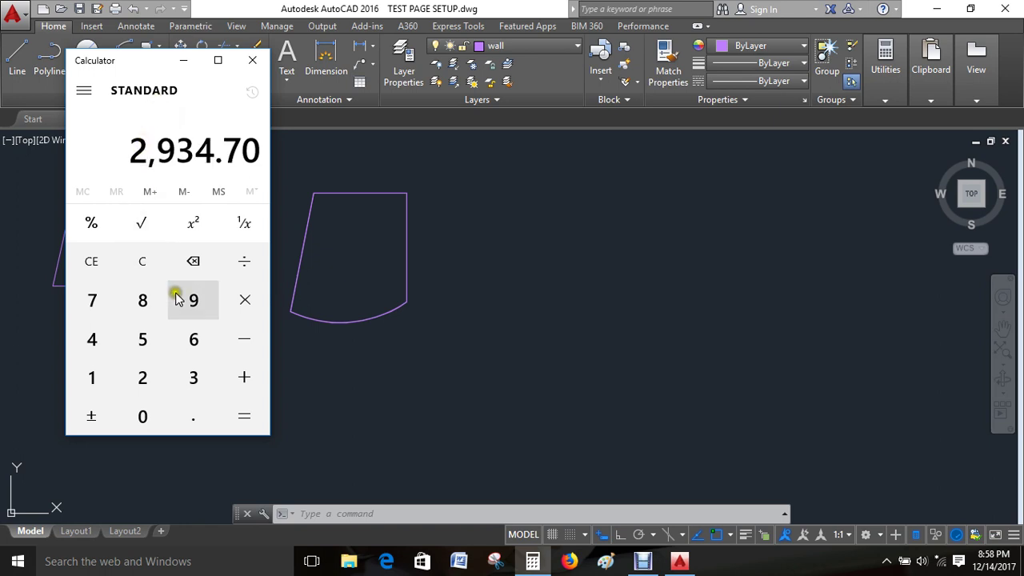
click(244, 262)
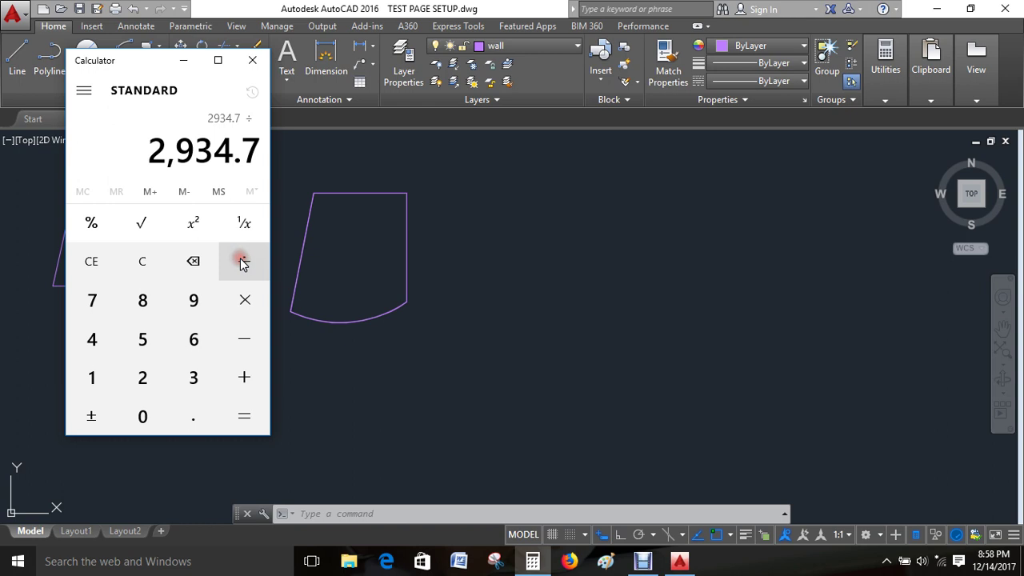
click(92, 341)
click(193, 378)
click(143, 339)
click(196, 417)
click(193, 339)
click(142, 417)
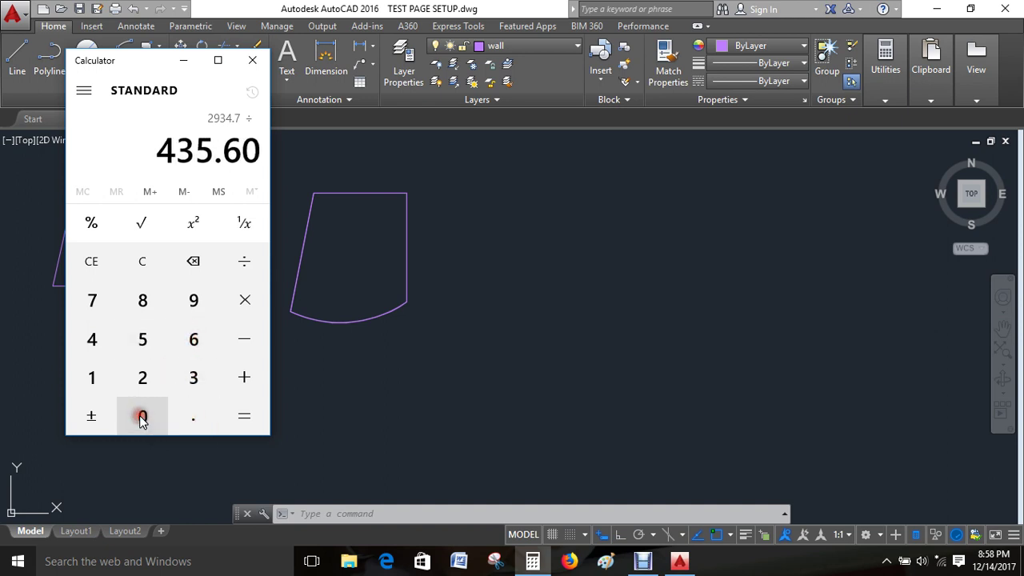
click(240, 422)
click(85, 170)
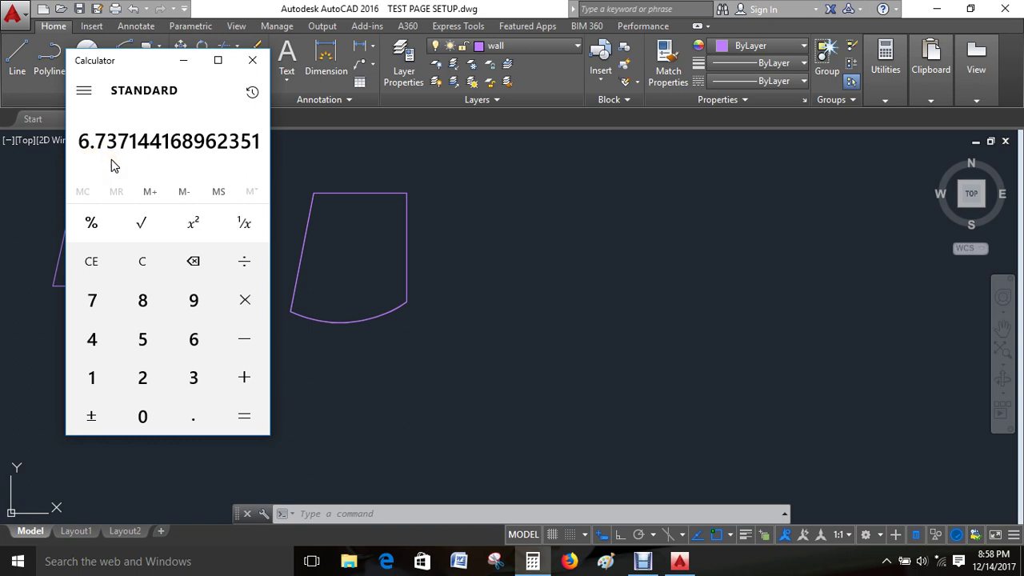
click(252, 60)
mouse_move(393, 338)
middle_down()
mouse_move(434, 388)
mouse_move(445, 380)
middle_up()
Step: Erase the traced curved outline polyline
click(408, 364)
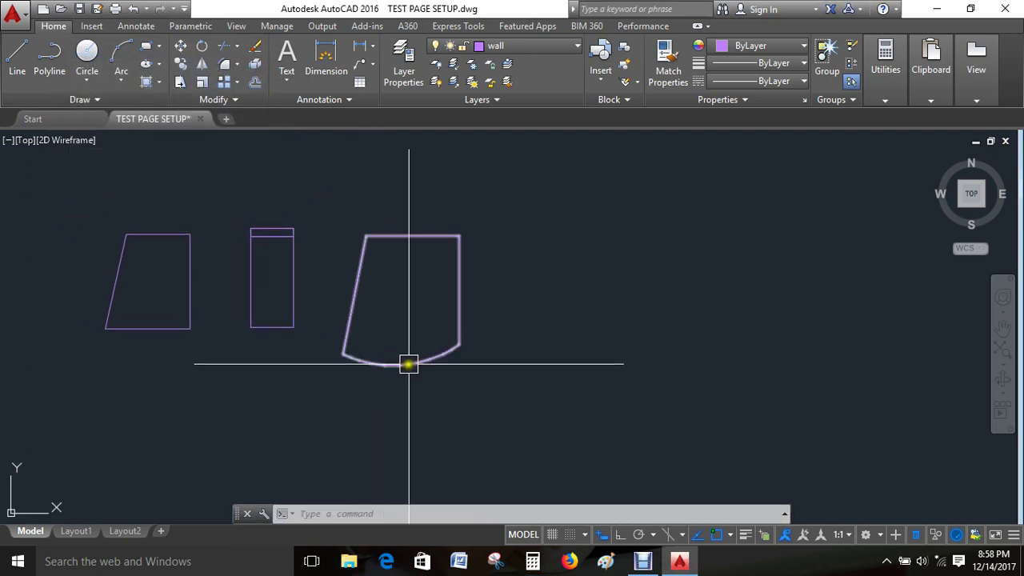
click(408, 364)
key(Delete)
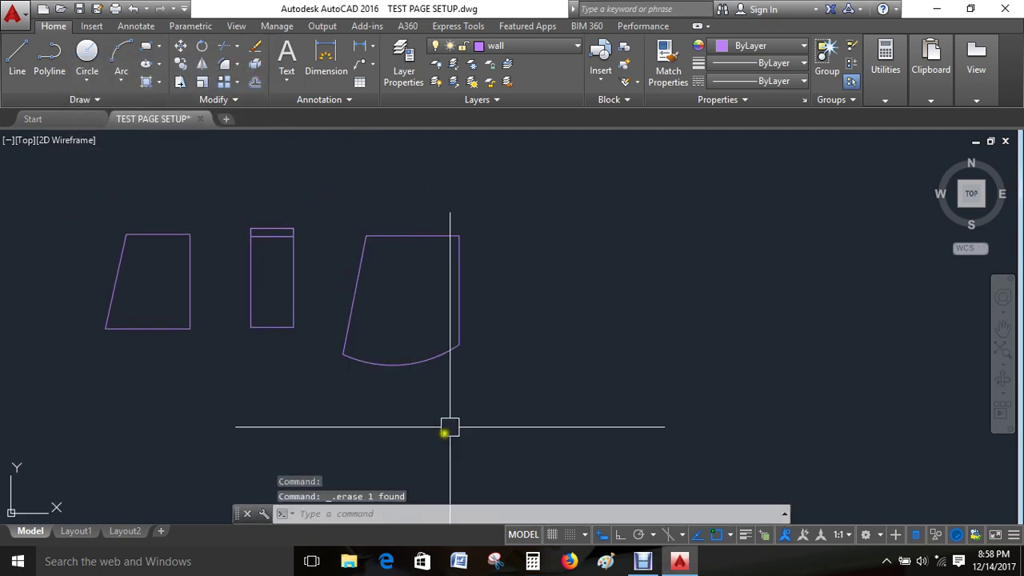
middle_drag(406, 383, 541, 398)
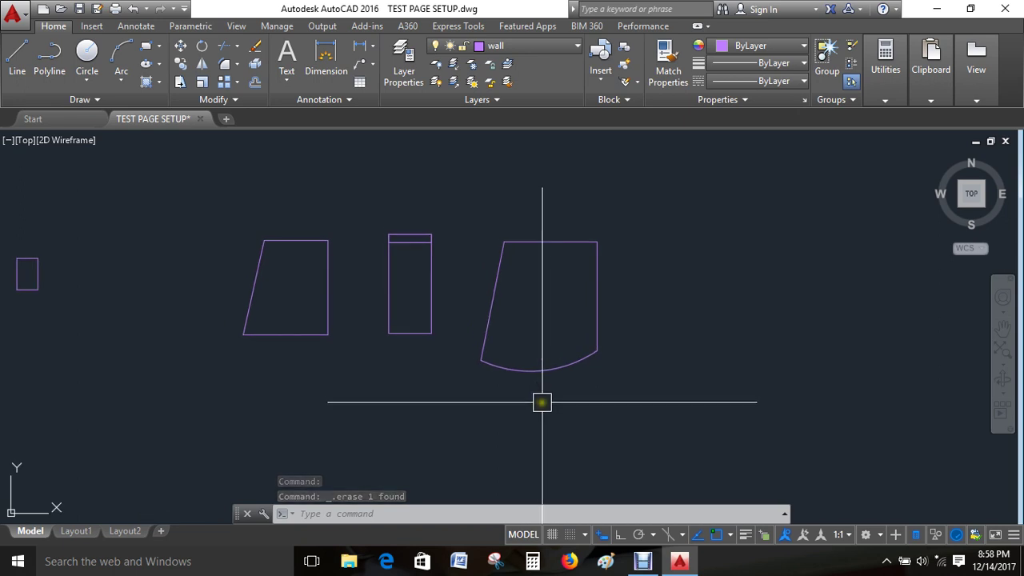
middle_drag(548, 404, 535, 408)
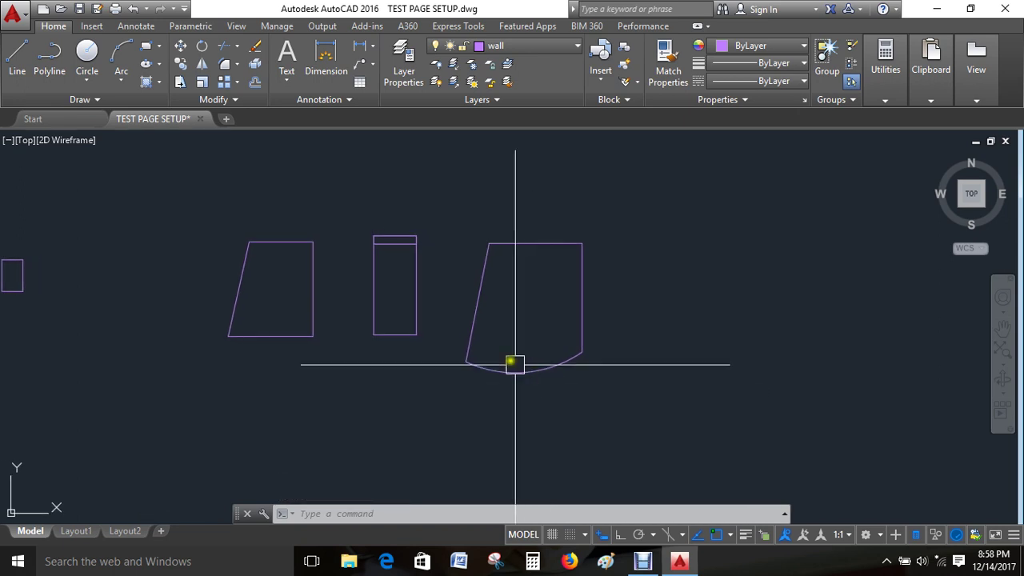
middle_drag(432, 393, 448, 398)
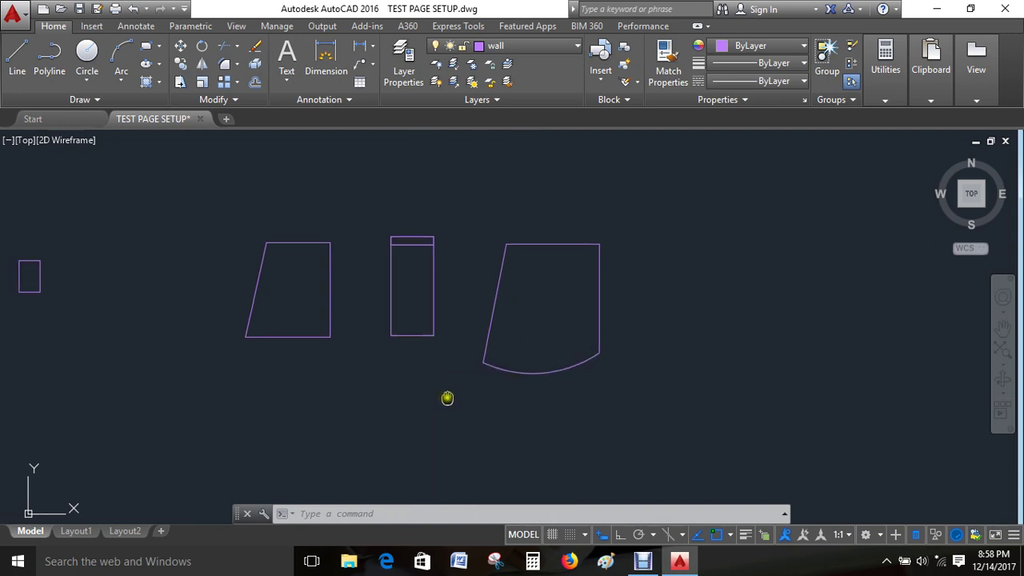
Step: Join the curved wall's four edges into one polyline and list its 2938.21 square ft. area
click(635, 215)
click(462, 410)
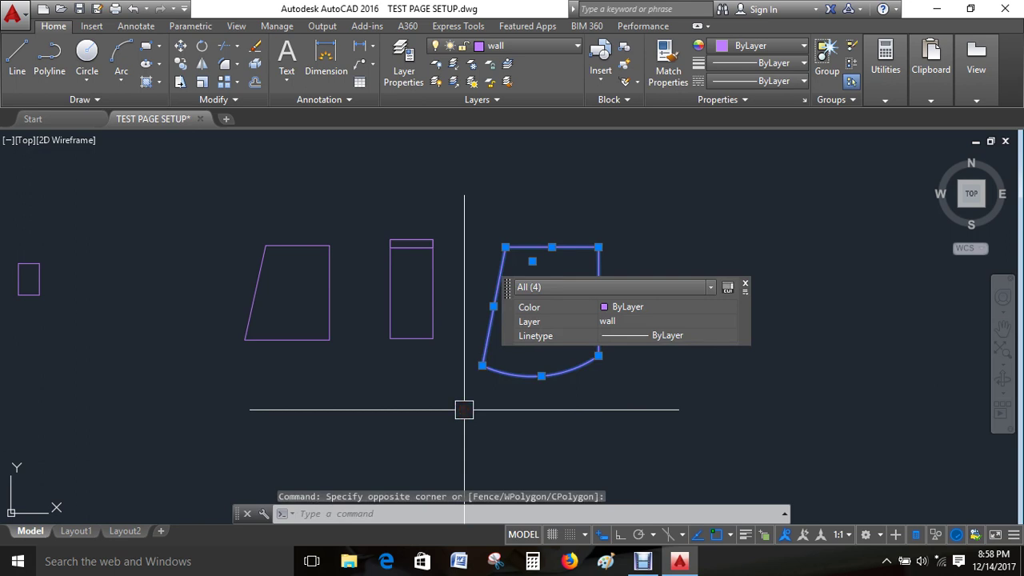
text(j)
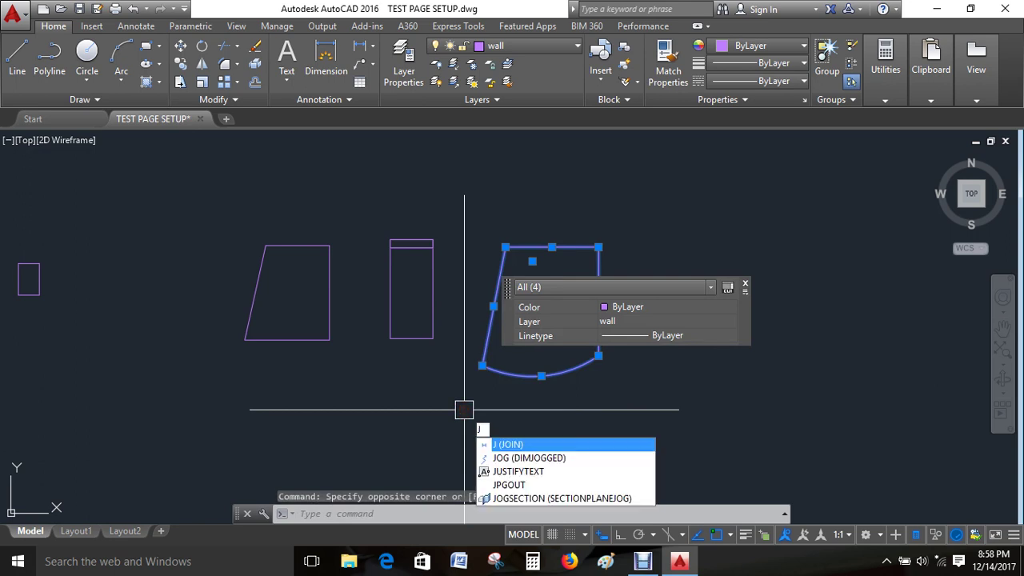
key(Return)
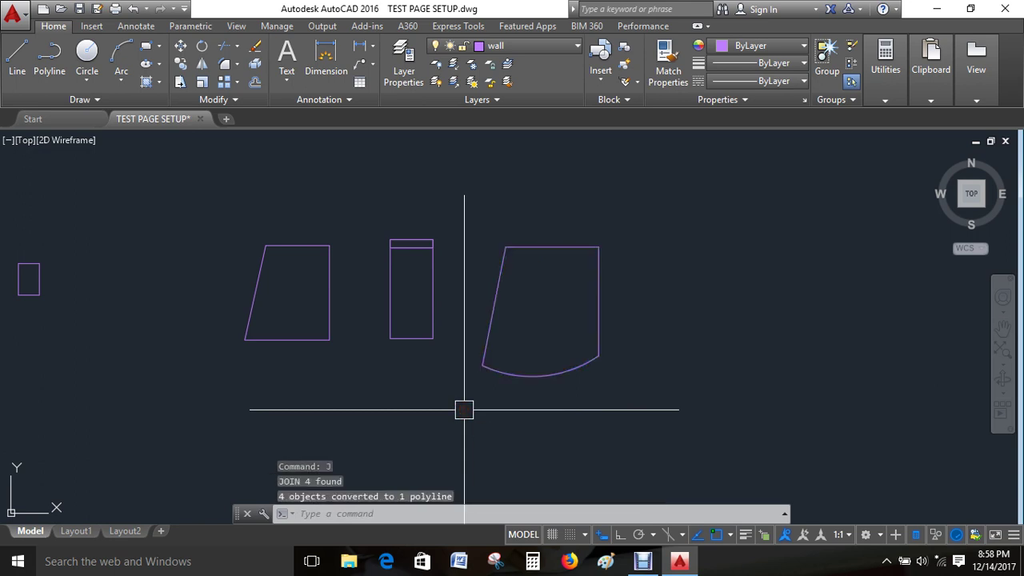
click(563, 375)
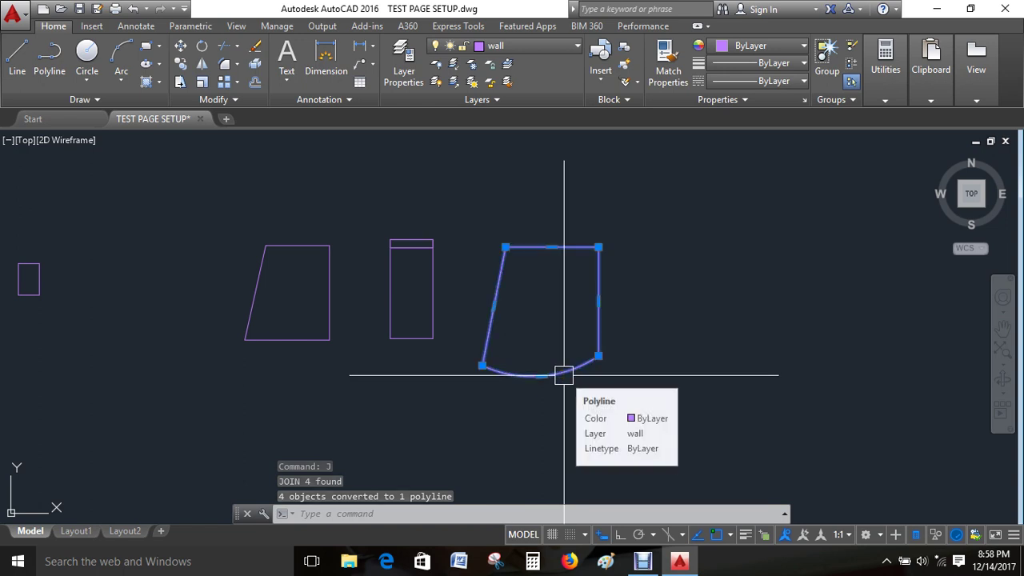
text(LI)
key(Return)
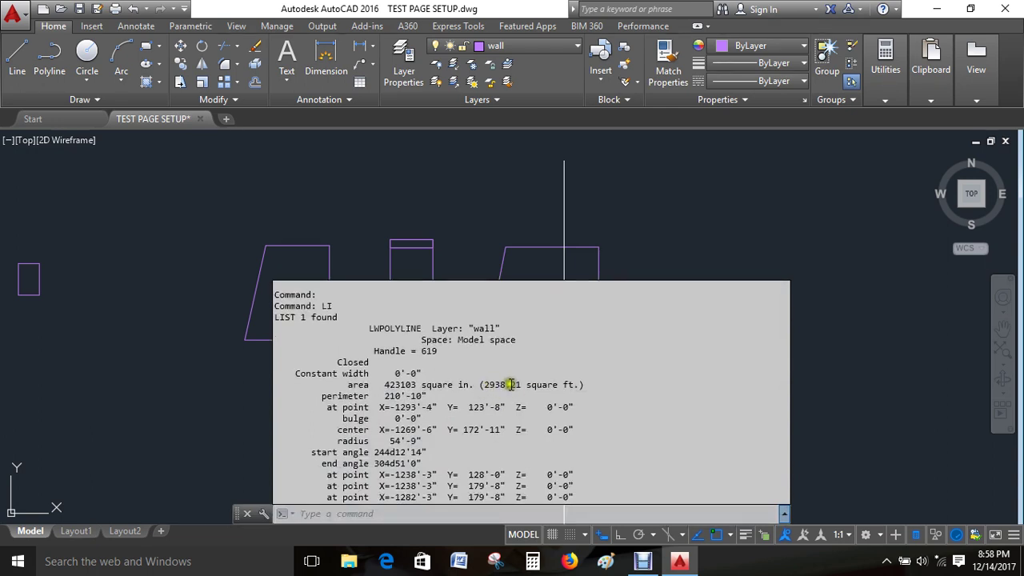
key(Escape)
Step: Crossing-select the narrow shape's two vertical lines
scroll(431, 278, up, 4)
click(543, 302)
click(397, 339)
Step: Erase the two vertical lines and the old rectangle polyline
key(Delete)
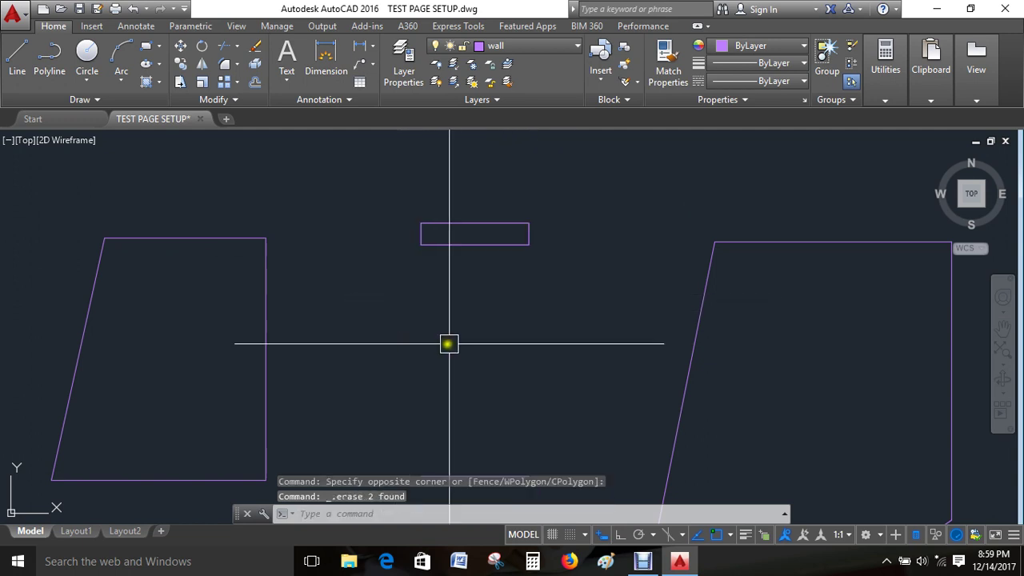
scroll(512, 234, up, 2)
middle_drag(582, 253, 642, 327)
click(590, 288)
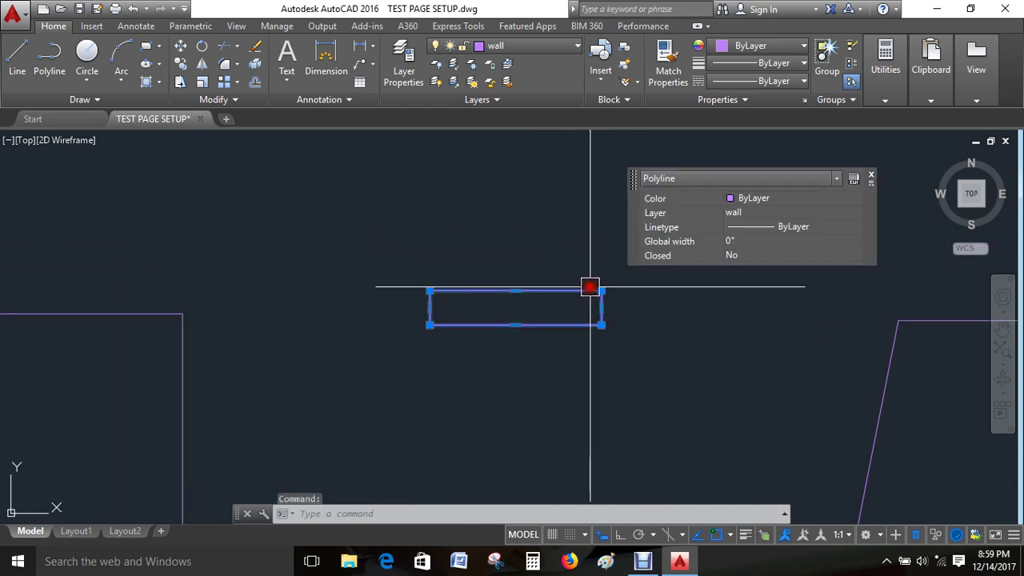
key(Delete)
Step: Crossing-select the small rectangle's four lines and join them into one polyline with J
click(663, 222)
click(384, 368)
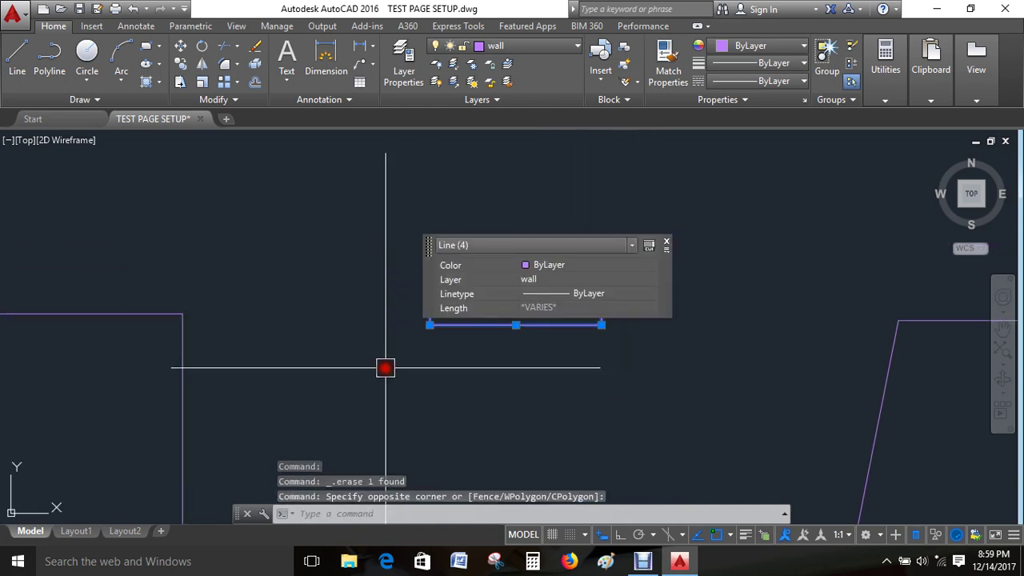
key(Escape)
click(496, 326)
key(Escape)
click(643, 250)
click(392, 382)
text(j)
key(Return)
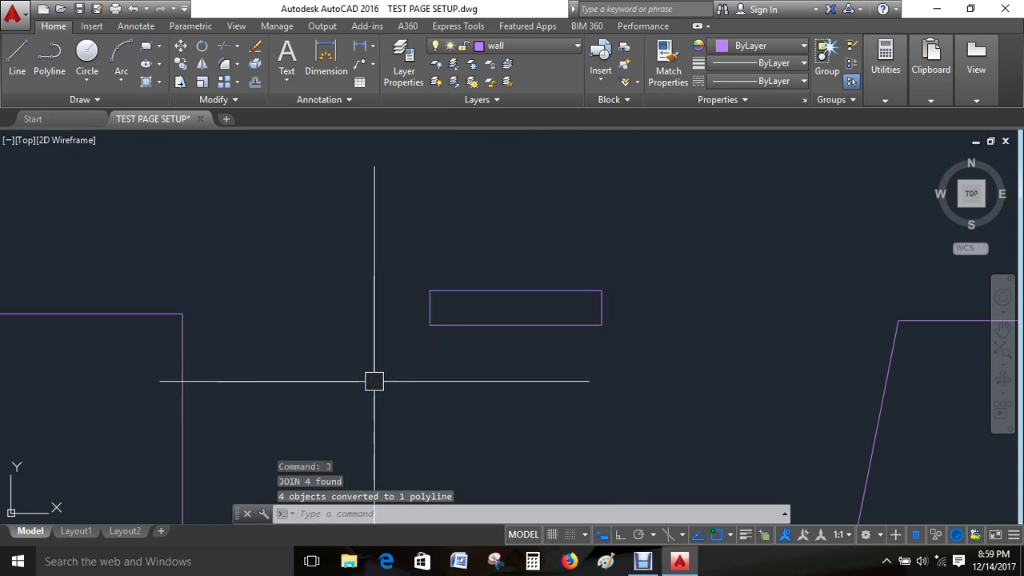
Step: List the joined rectangle polyline to read its 80.00 sq ft area
click(470, 323)
text(li)
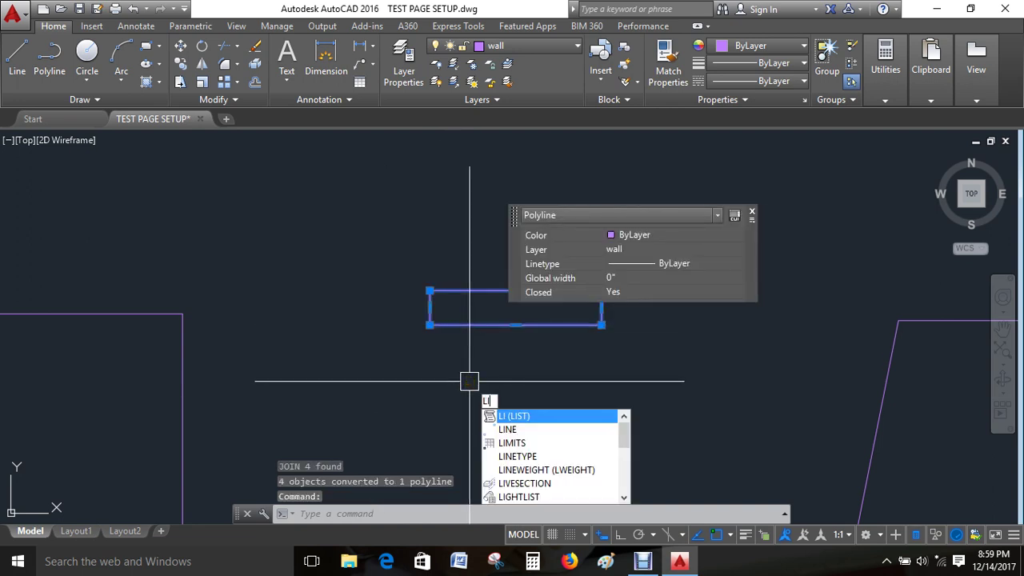
key(Return)
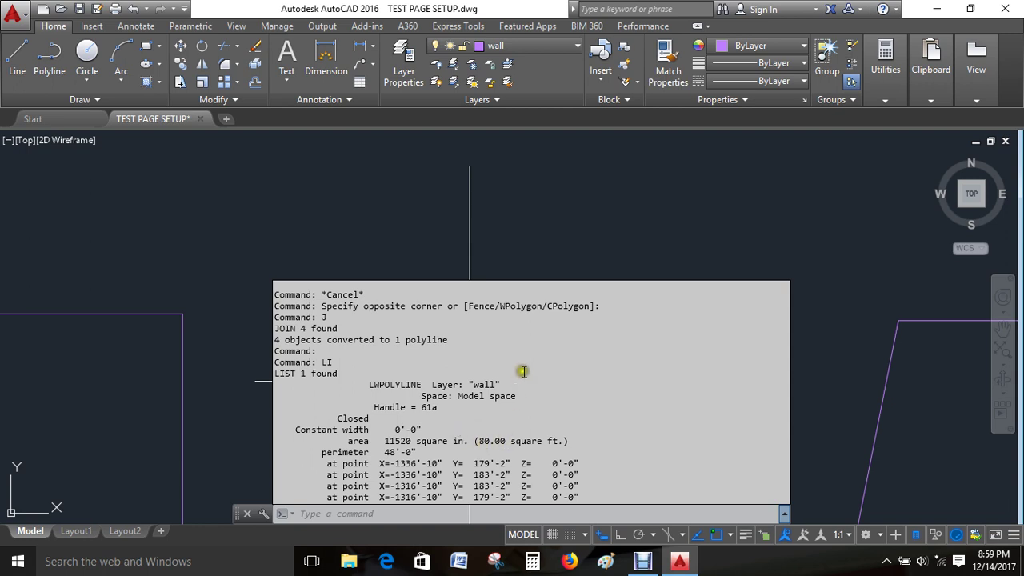
key(Escape)
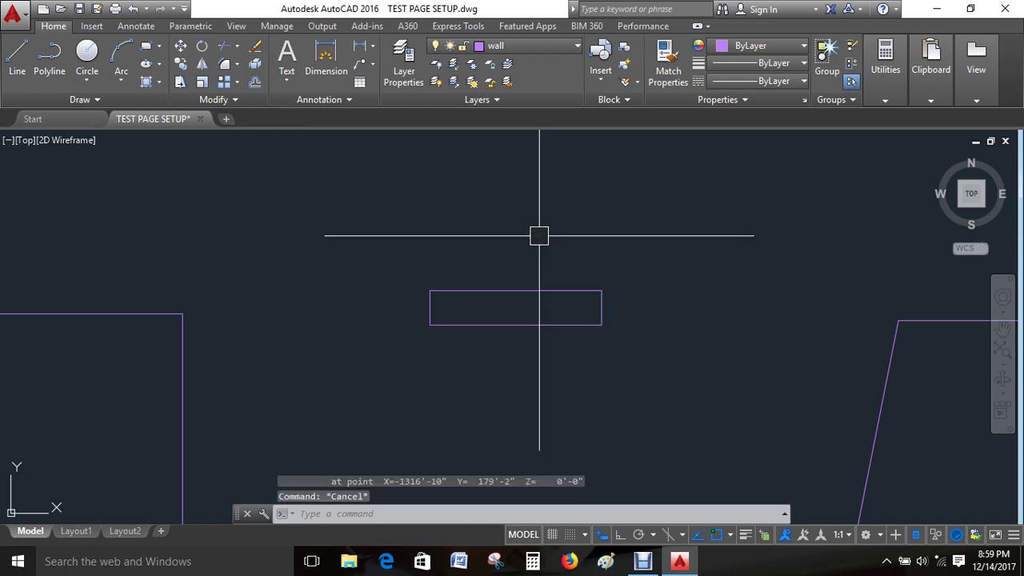